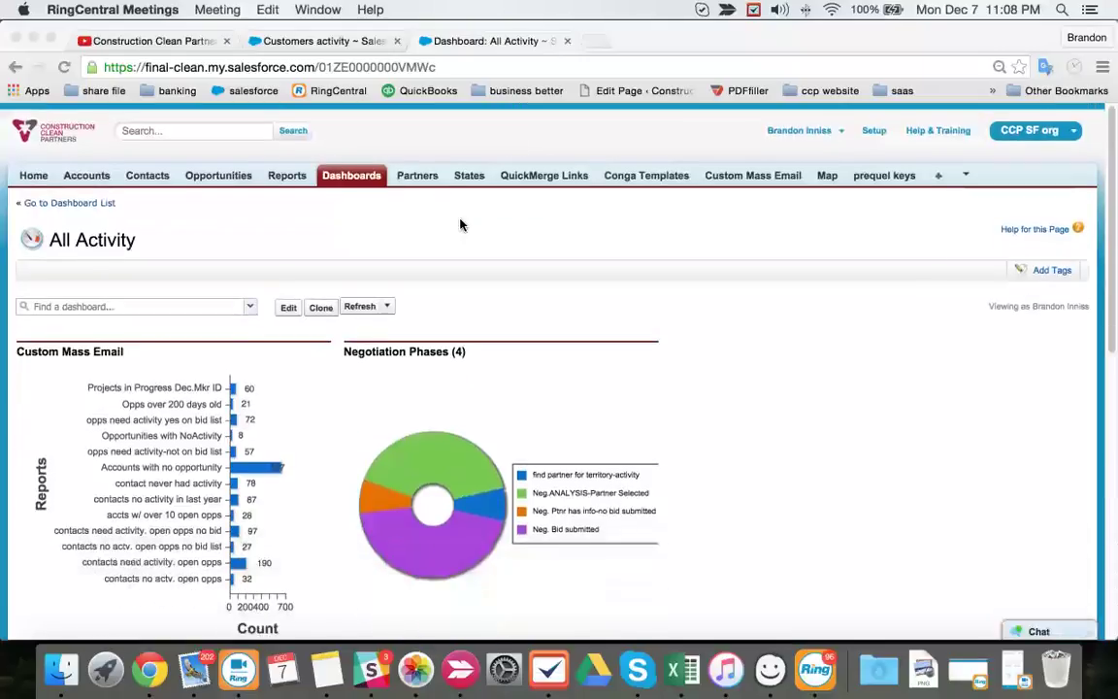
- Open the "Neg. Bid submitted" report from the All Activity dashboard in a new tab and show its opportunity list
scroll(374, 266, "down", 6)
scroll(366, 406, "up", 8)
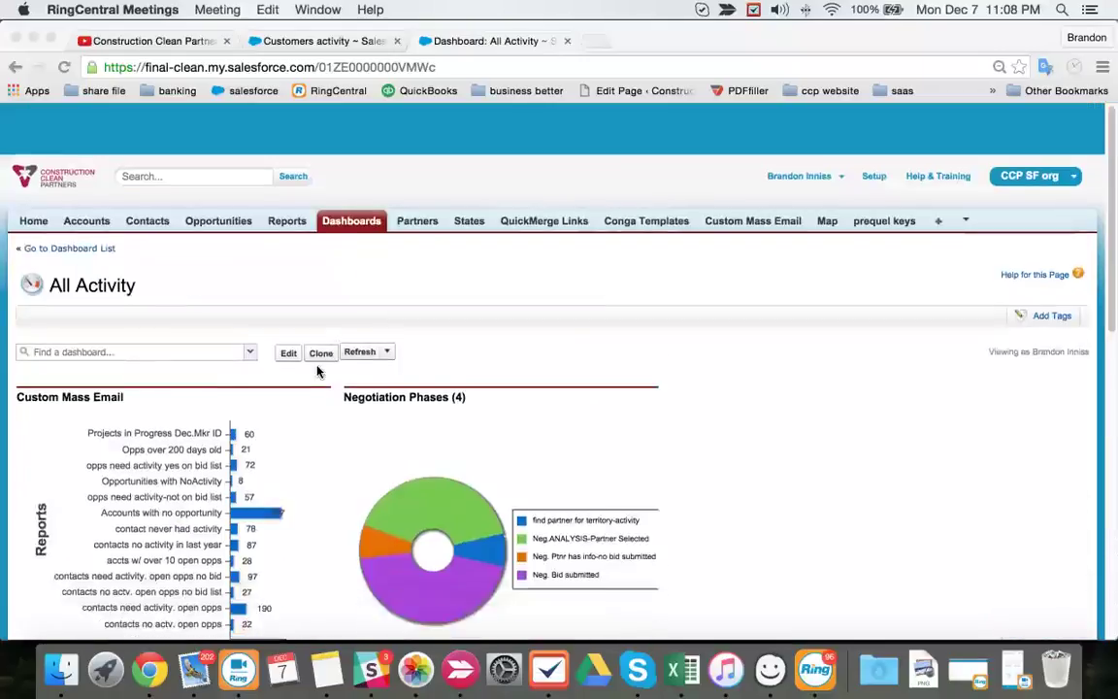
scroll(447, 361, "down", 8)
scroll(446, 361, "down", 5)
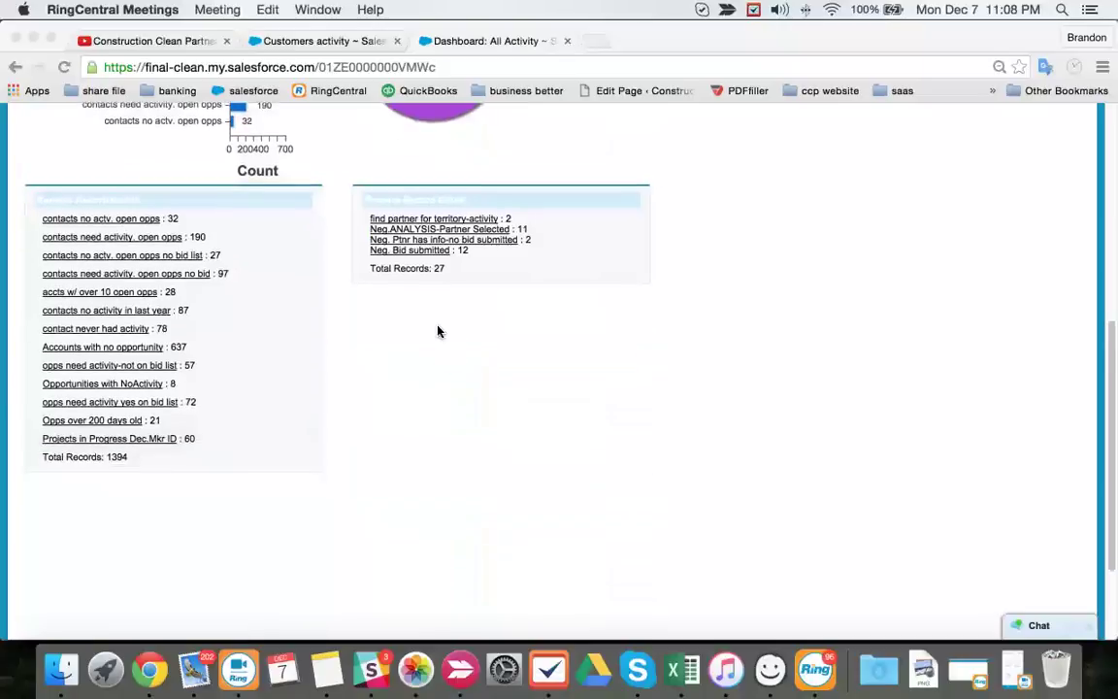
right_click(424, 251)
left_click(475, 266)
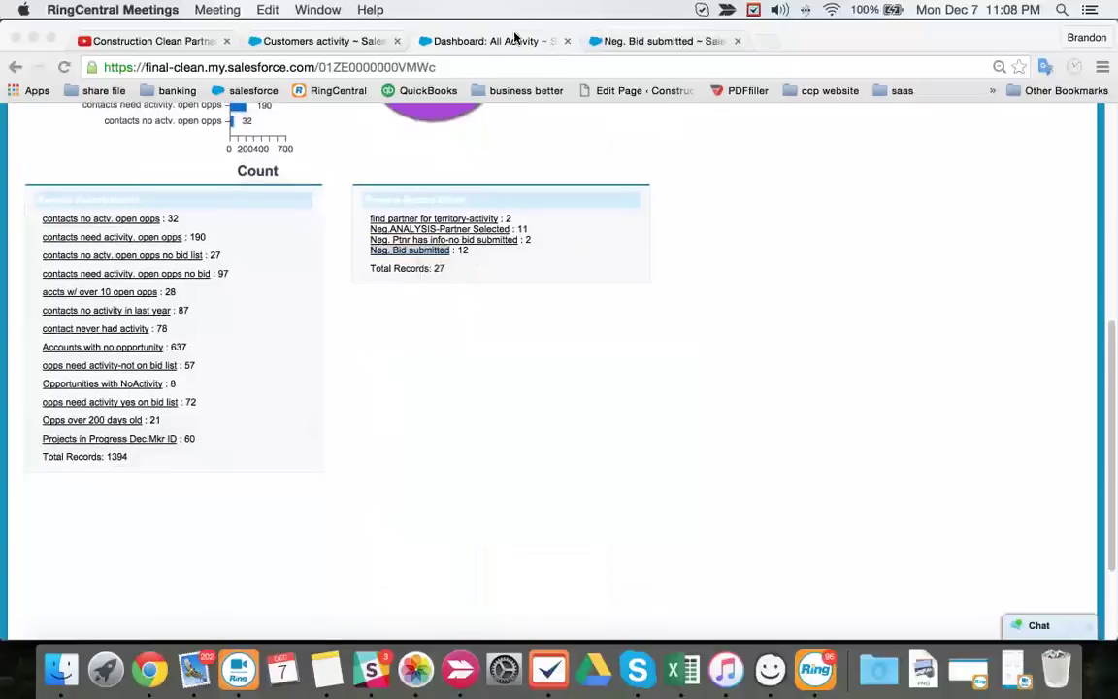
left_click(633, 41)
scroll(504, 296, "down", 5)
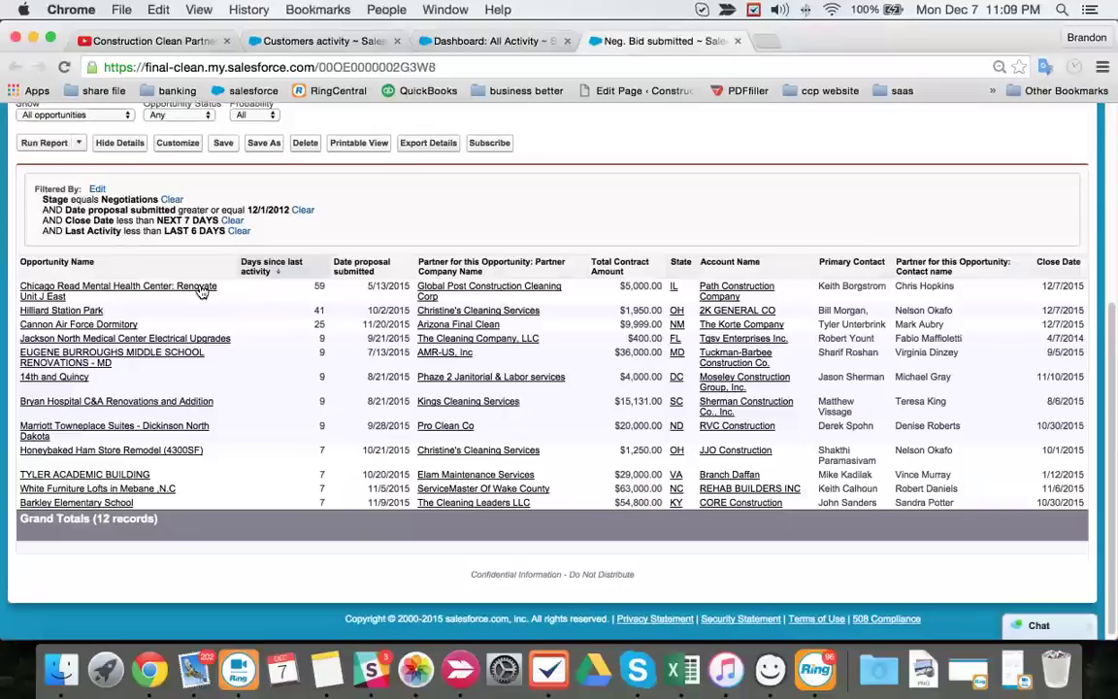
- Open the "Chicago Read Mental Health Center: Renovate Unit J East" opportunity from the report in a new tab
right_click(92, 287)
left_click(147, 291)
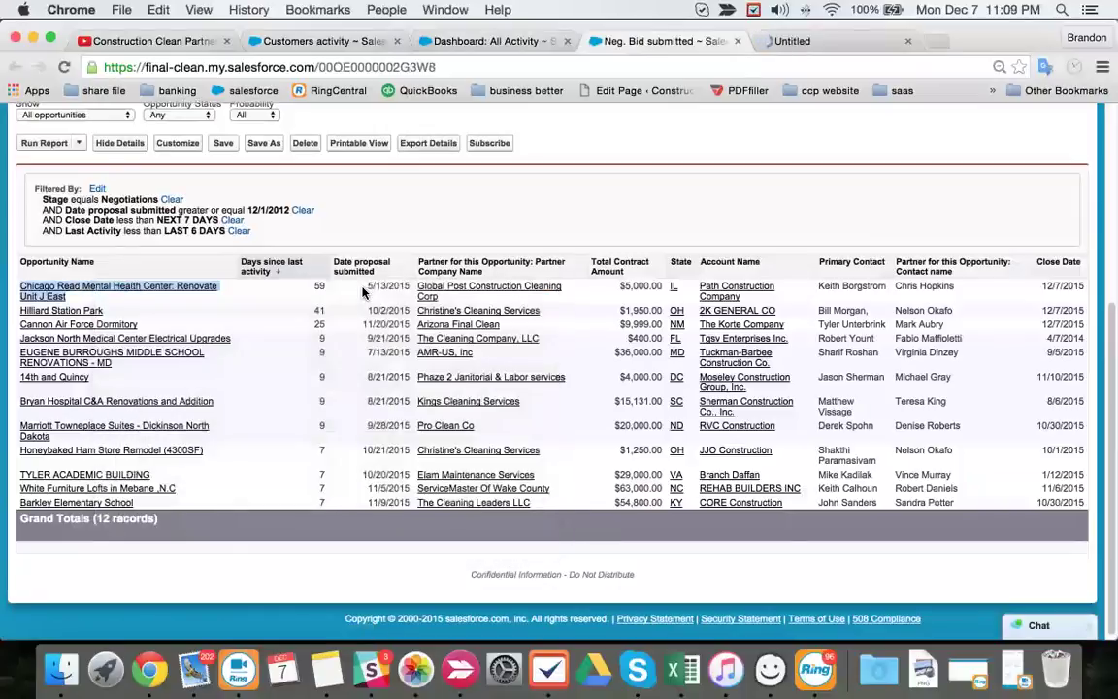
left_click(824, 44)
scroll(745, 297, "down", 5)
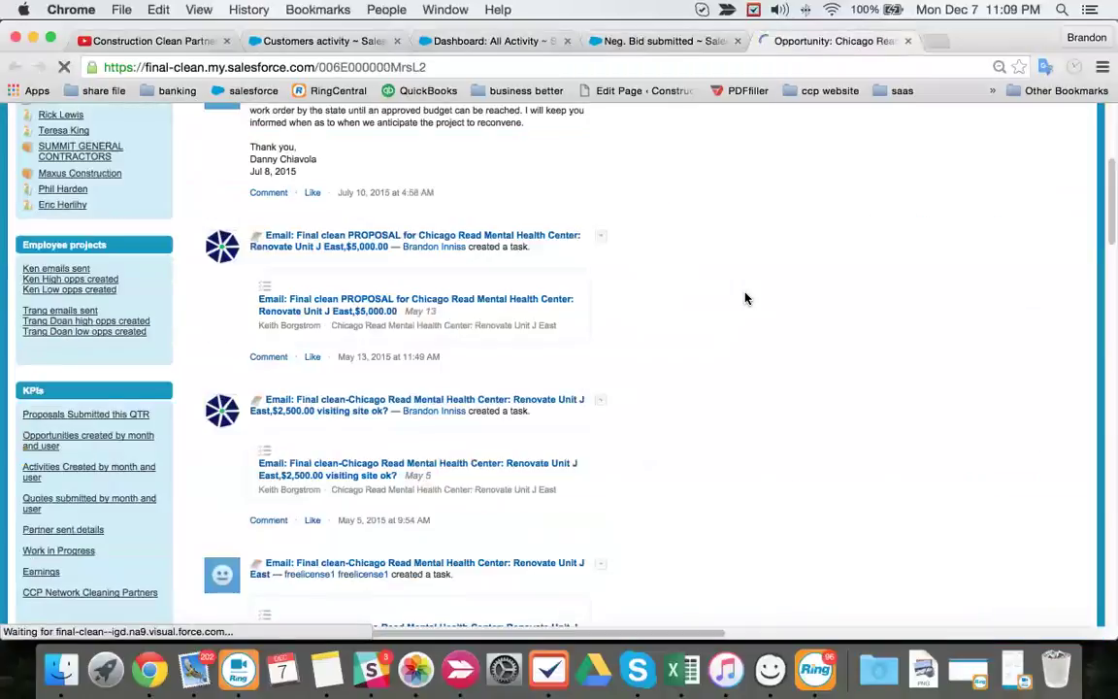
- Review the opportunity's feed, stage and dates, project details, files, contact roles and activity history
scroll(745, 297, "down", 15)
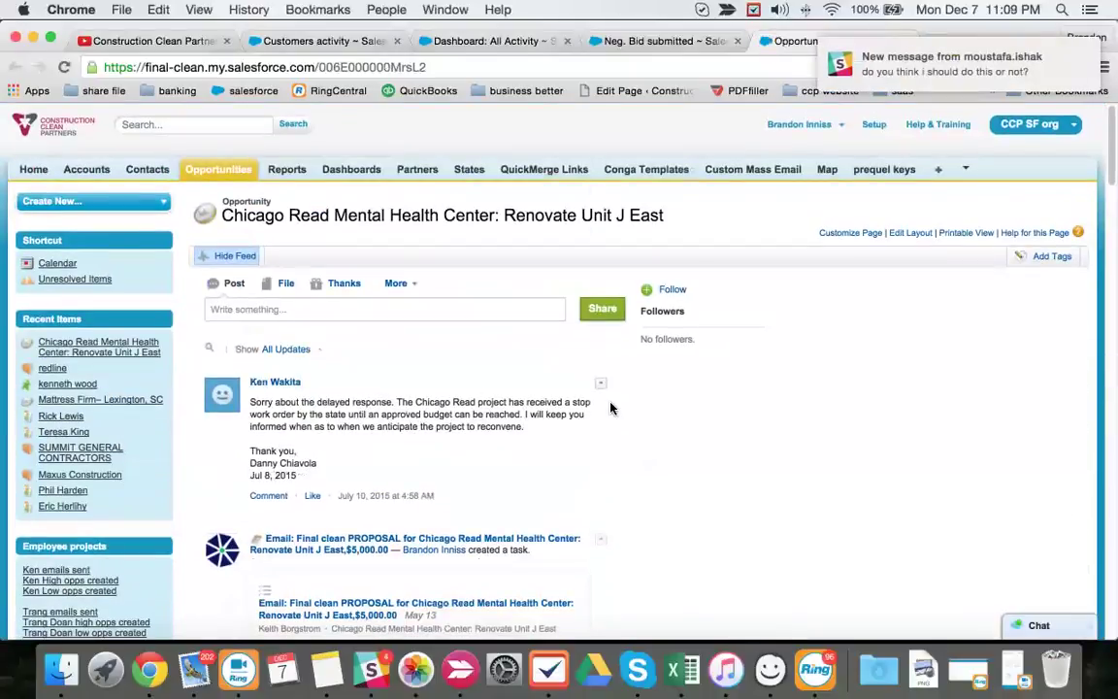
scroll(610, 408, "down", 15)
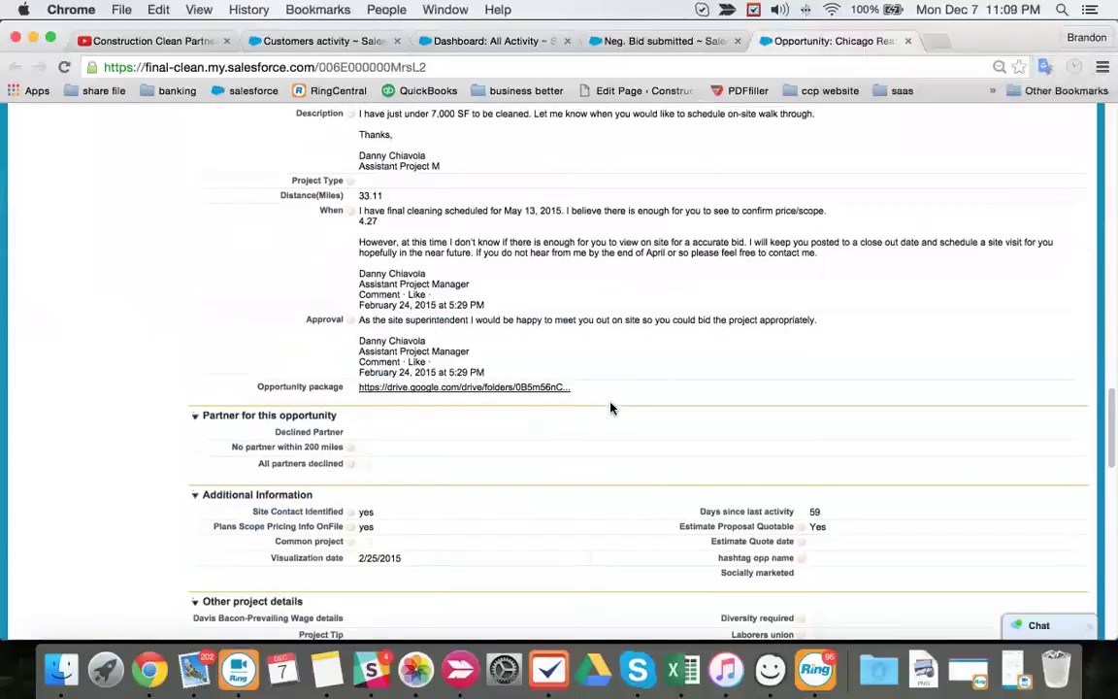
scroll(610, 408, "up", 13)
scroll(770, 381, "down", 3)
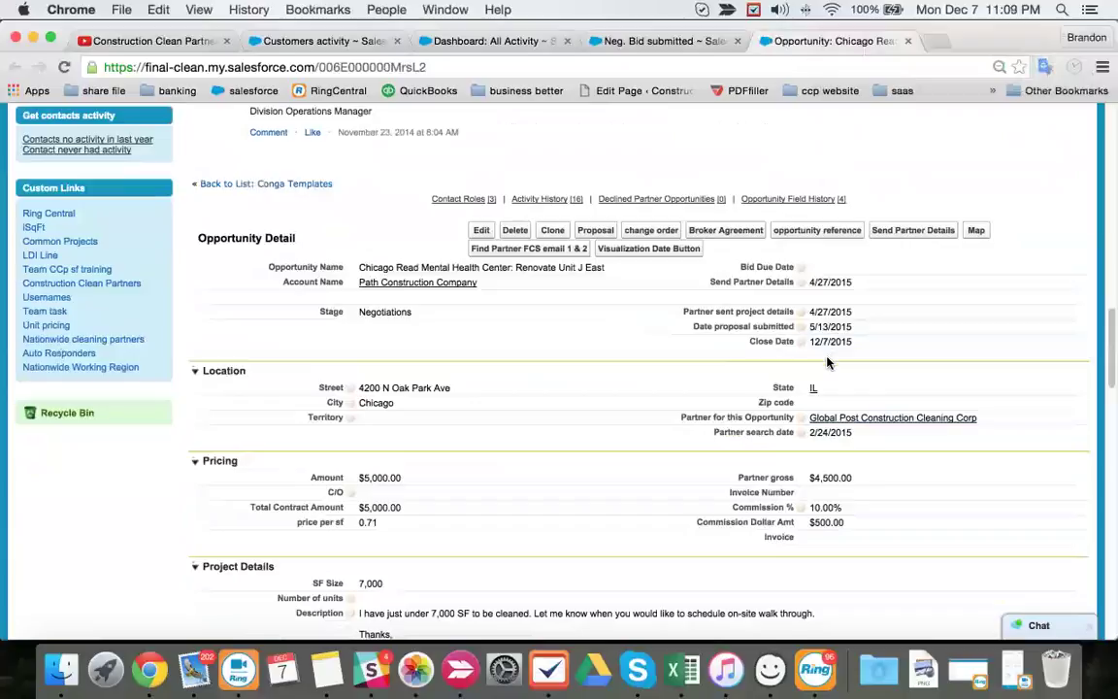
scroll(826, 364, "up", 10)
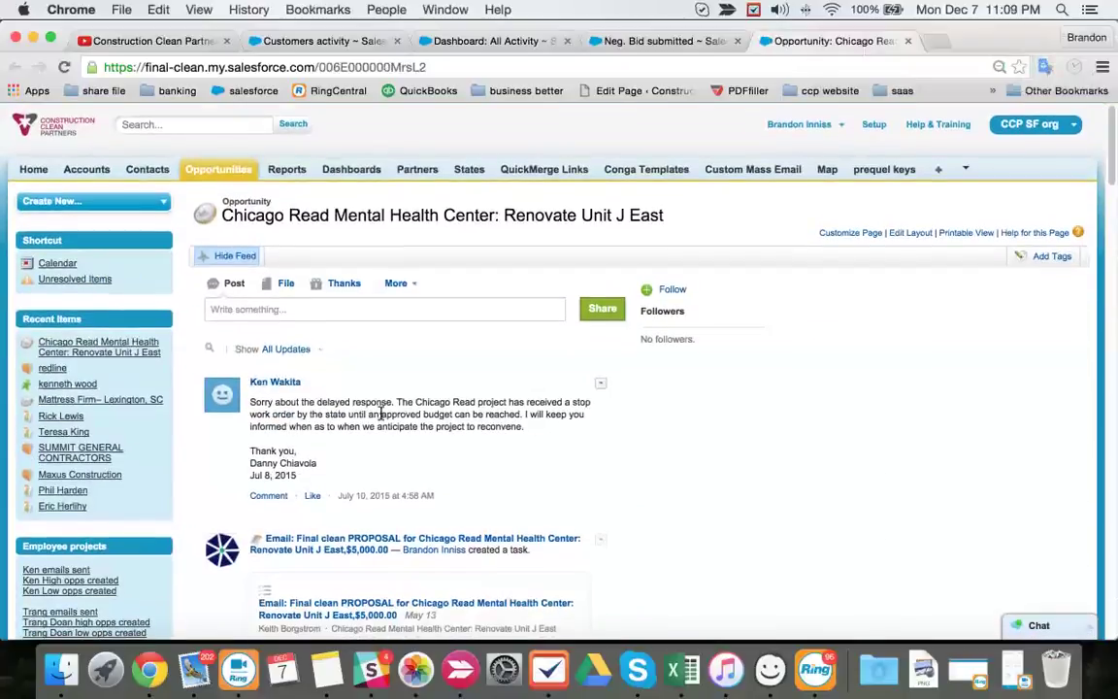
scroll(686, 462, "down", 10)
scroll(693, 459, "down", 6)
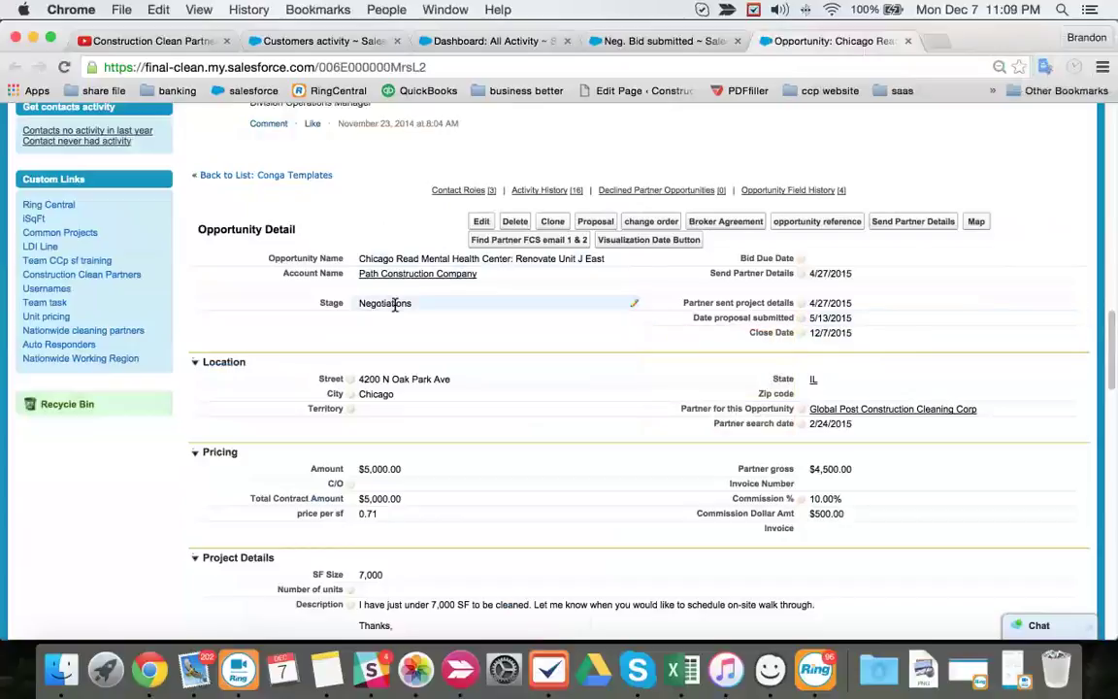
scroll(416, 344, "down", 15)
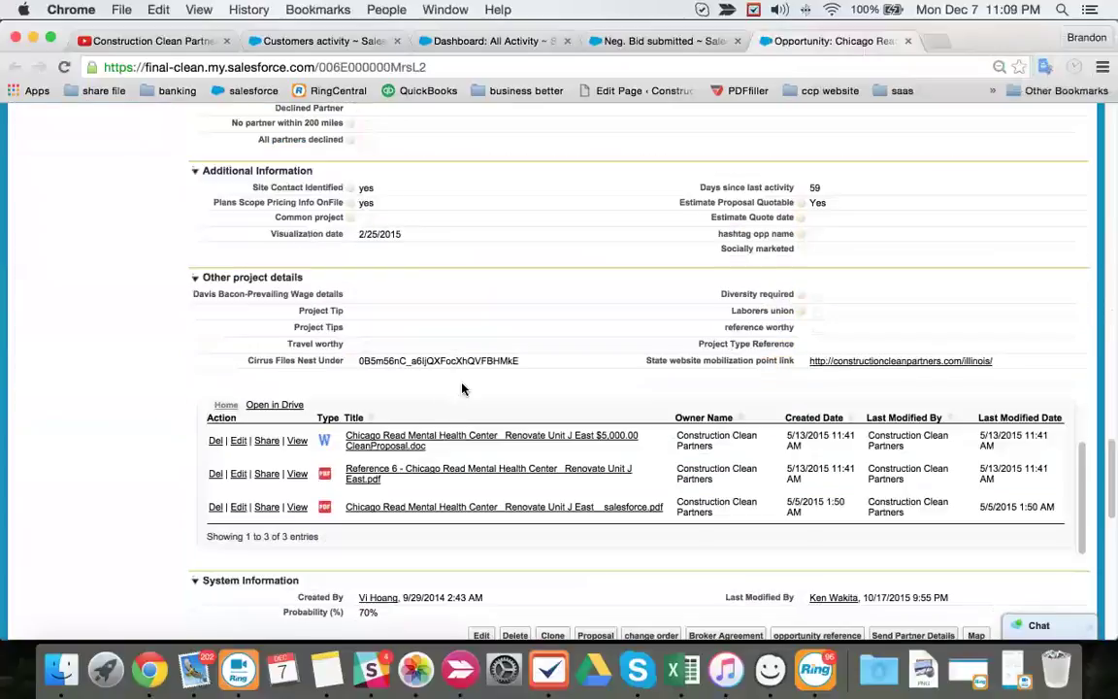
scroll(467, 387, "down", 8)
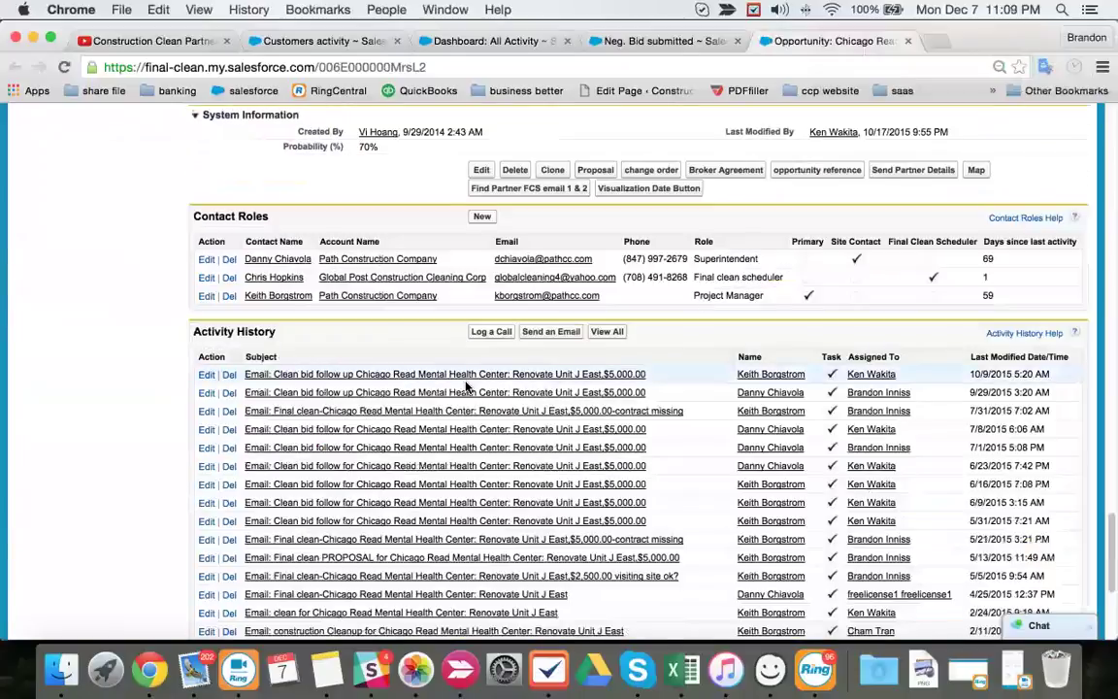
scroll(466, 388, "down", 3)
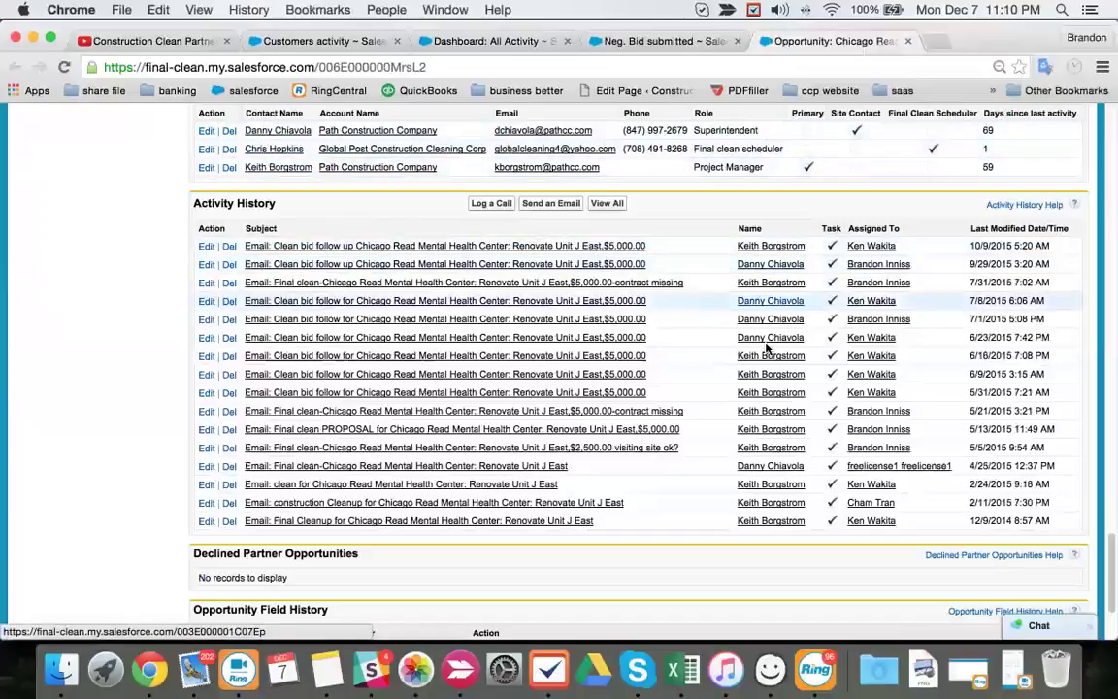
- Copy the project manager's name from the activity history and search the opportunity page for it
right_click(740, 358)
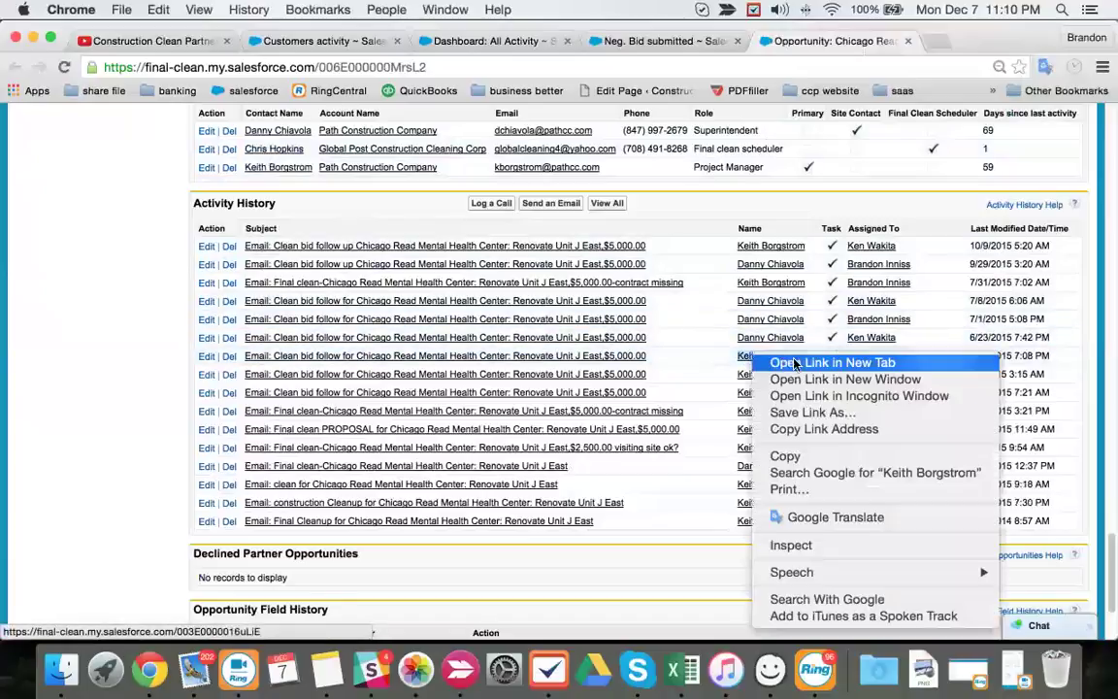
left_click(782, 457)
key("super+f")
key("super+v")
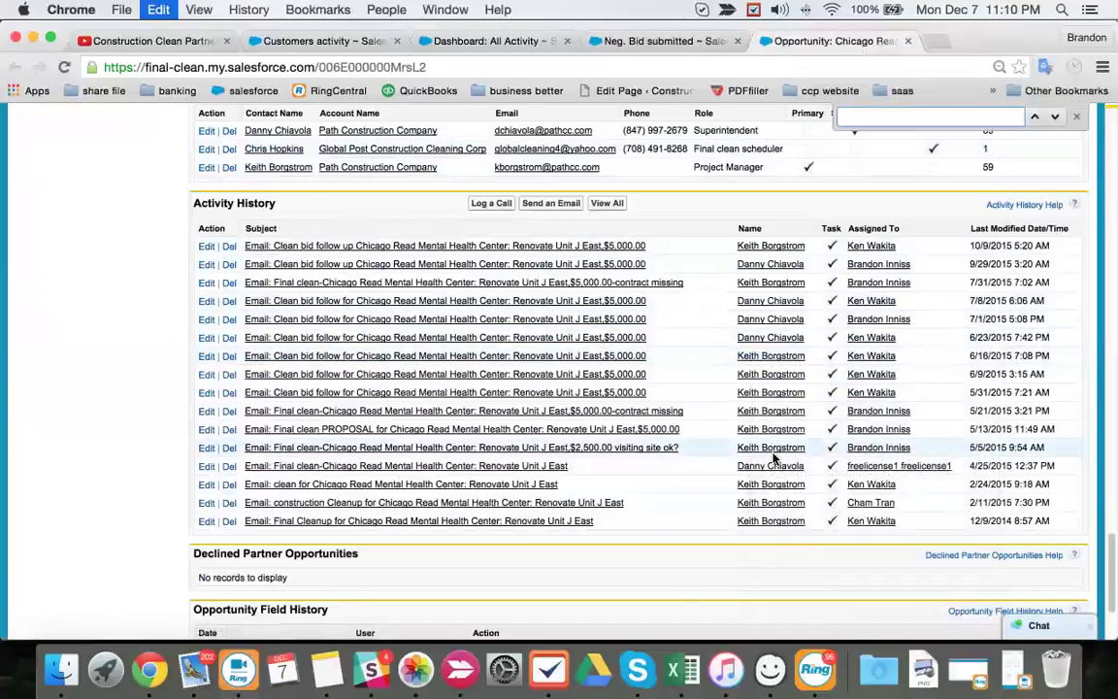
scroll(774, 401, "down", 15)
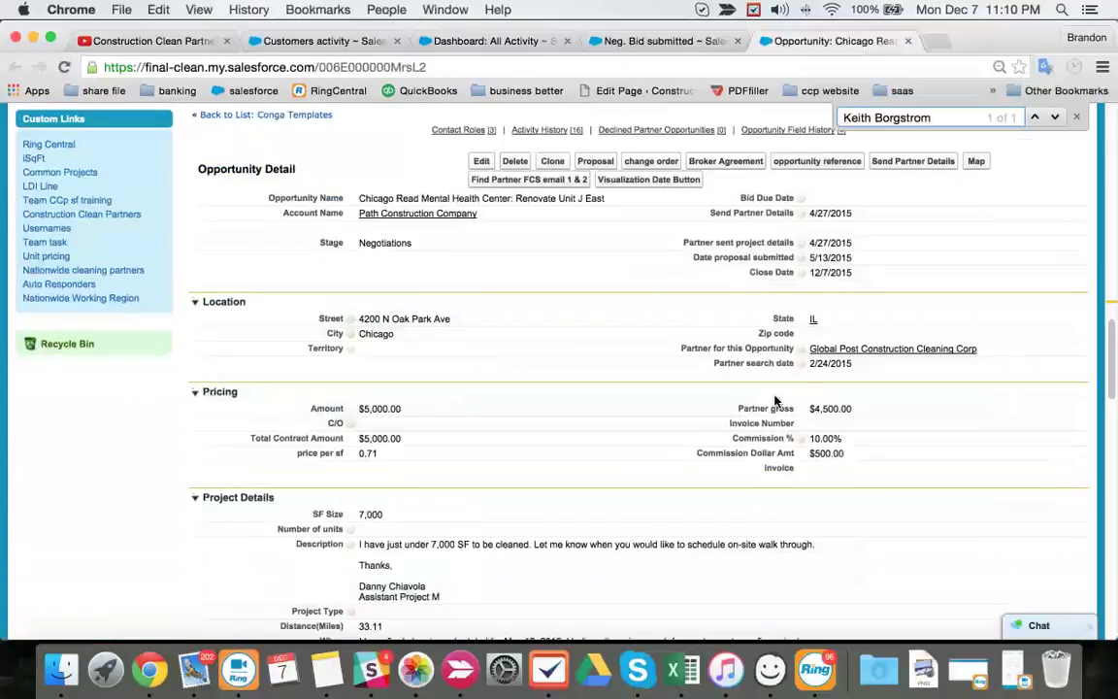
scroll(777, 401, "down", 4)
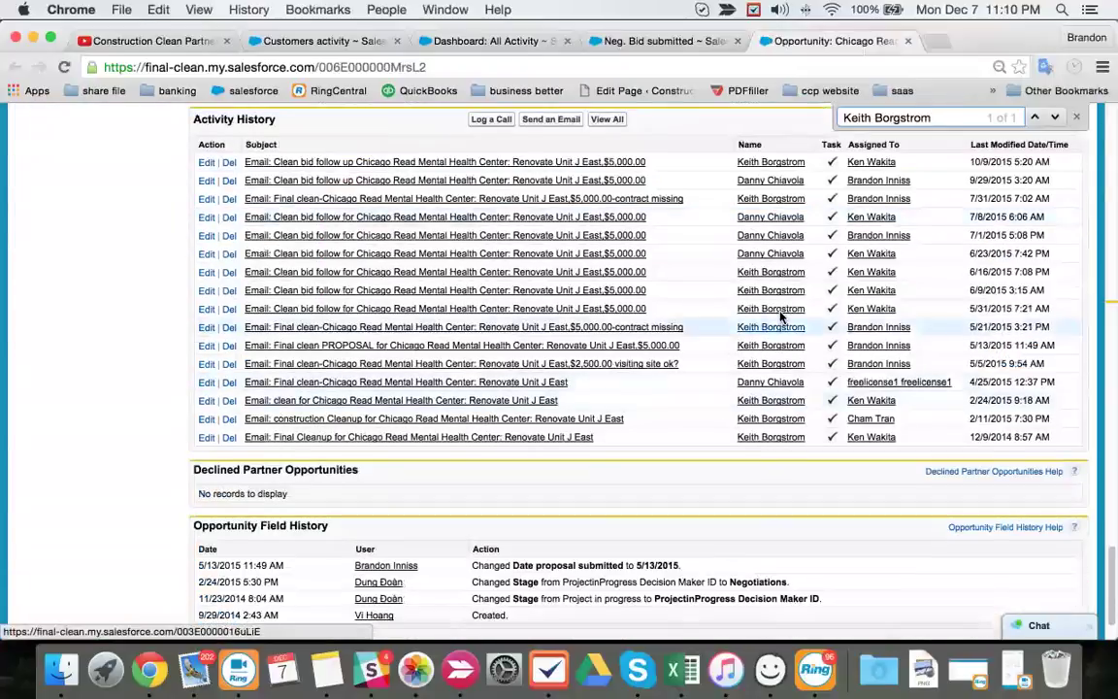
- Recopy the project manager's name from the 6/16/2015 activity, rerun the page search, and check it against the contact roles and activity history
right_click(770, 281)
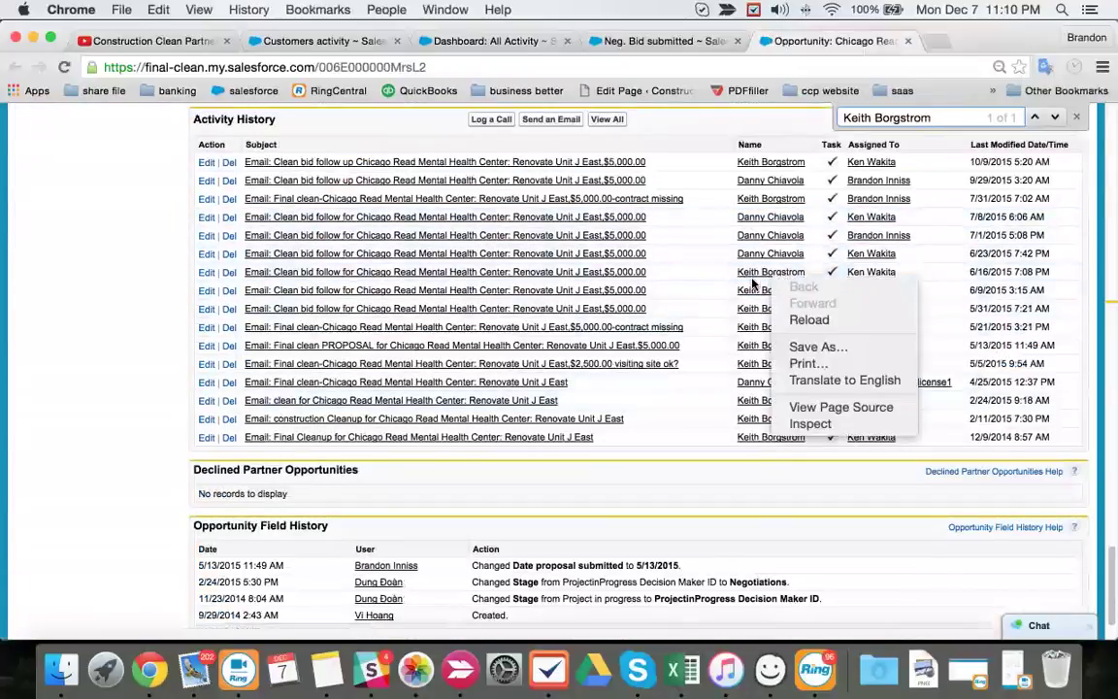
left_click(679, 250)
right_click(769, 274)
left_click(818, 378)
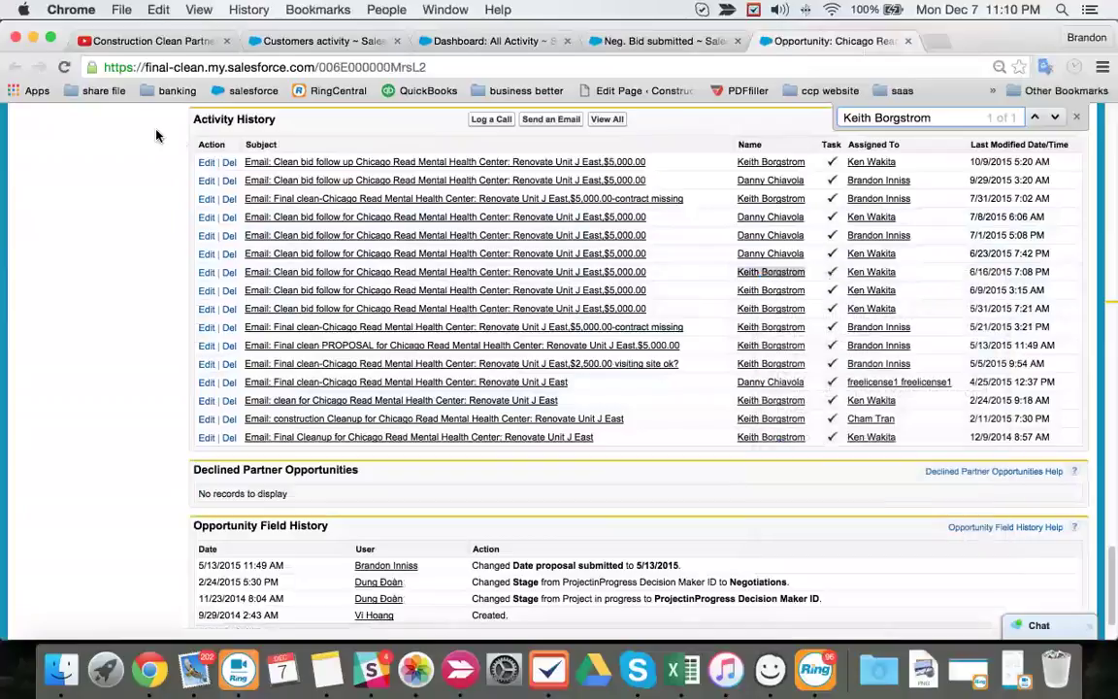
triple_click(941, 113)
key("ctrl+v")
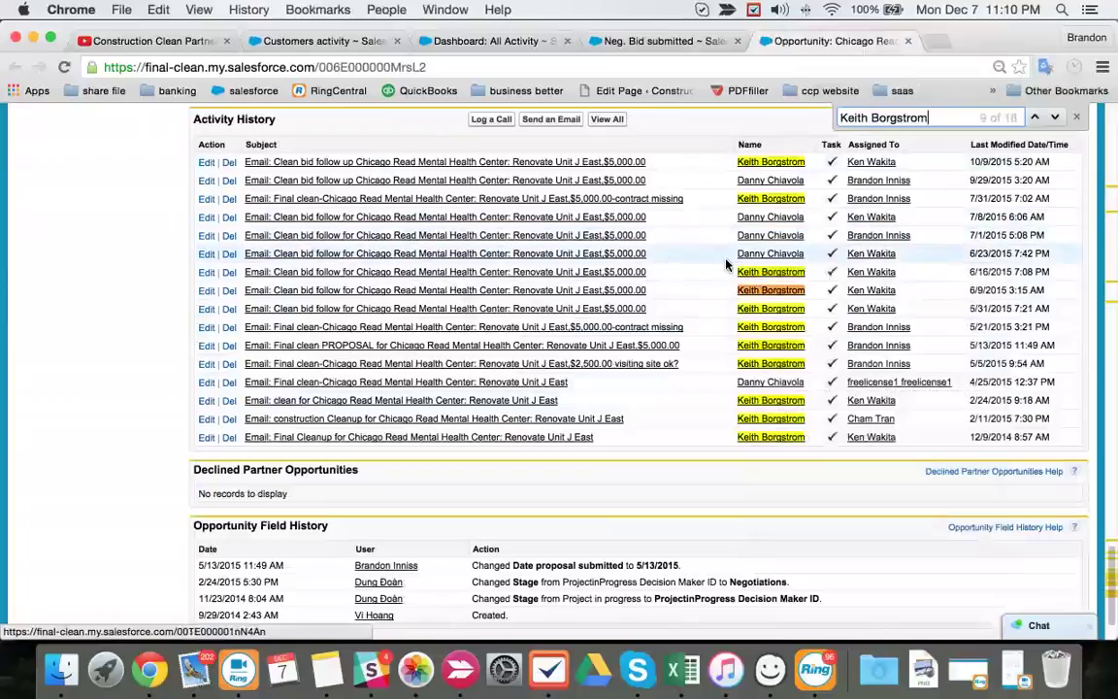
scroll(1014, 309, "up", 2)
scroll(1013, 309, "up", 10)
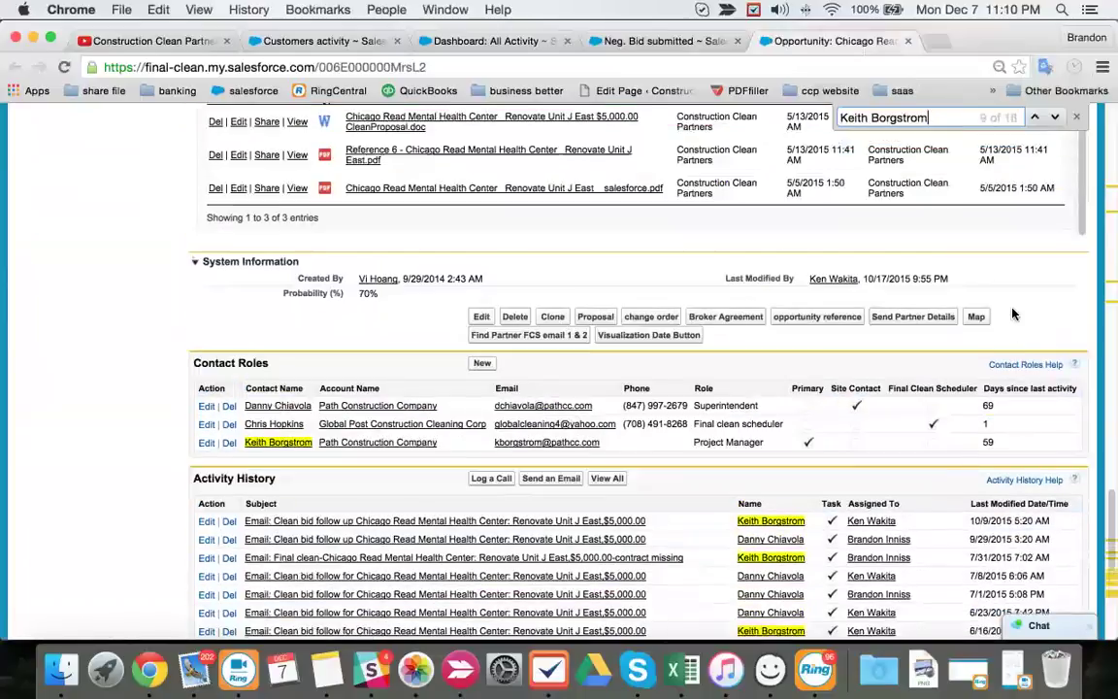
scroll(864, 261, "down", 10)
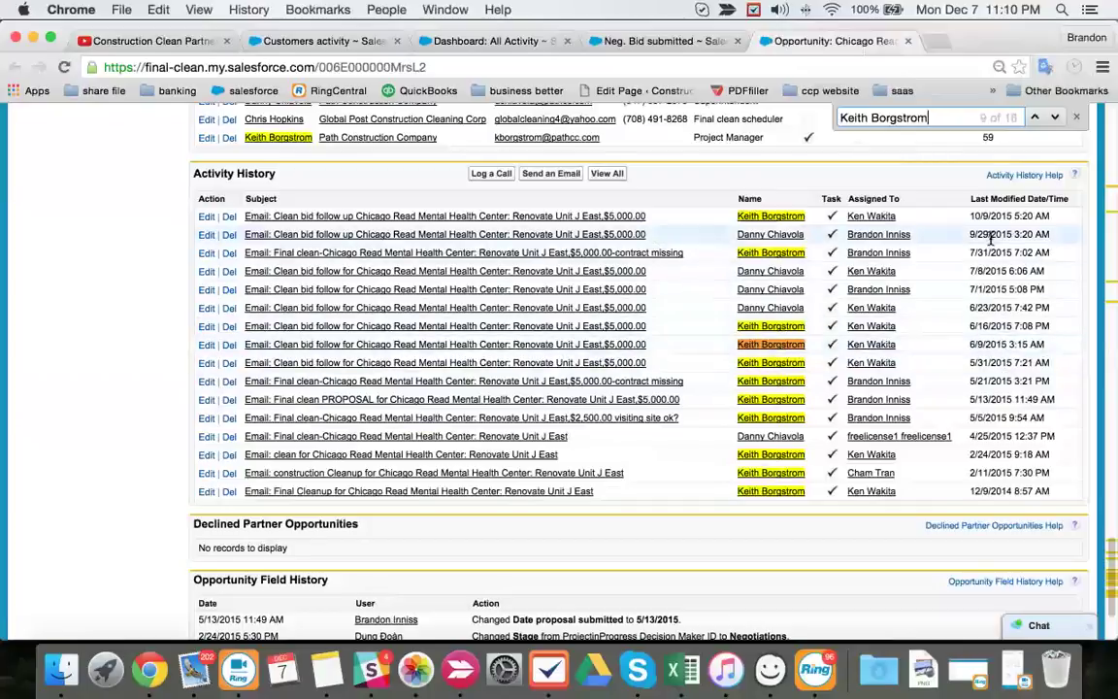
- Search the page for the superintendent's name copied from the 9/29/2015 activity and compare it with the contact roles
right_click(751, 233)
left_click(782, 335)
key("super+f")
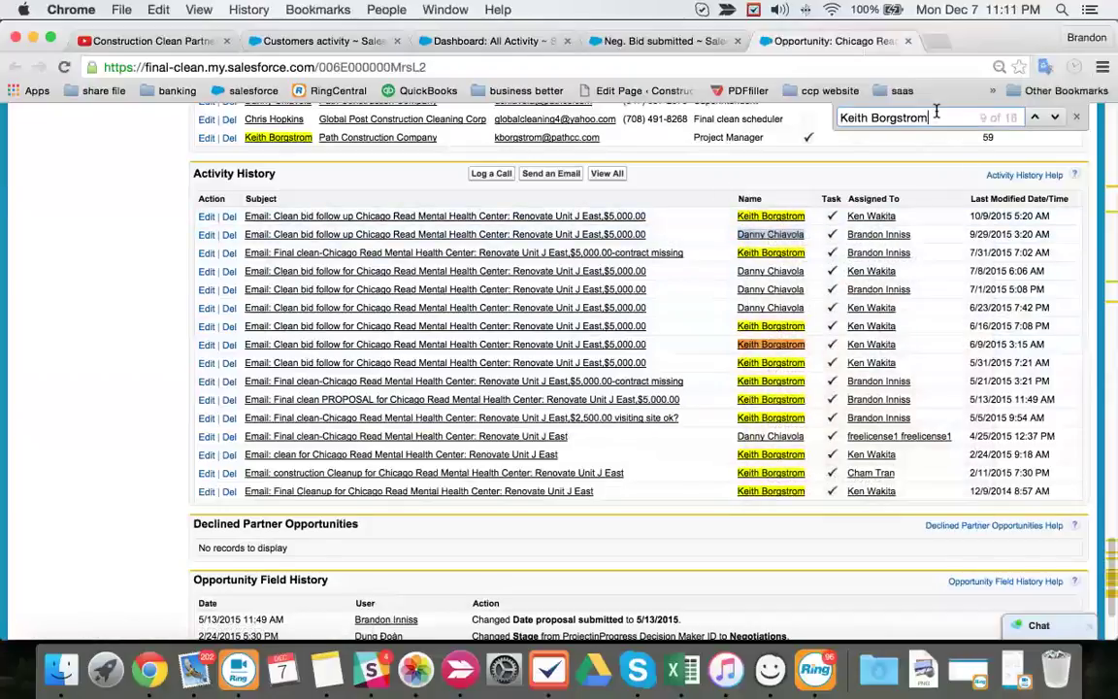
key("super+v")
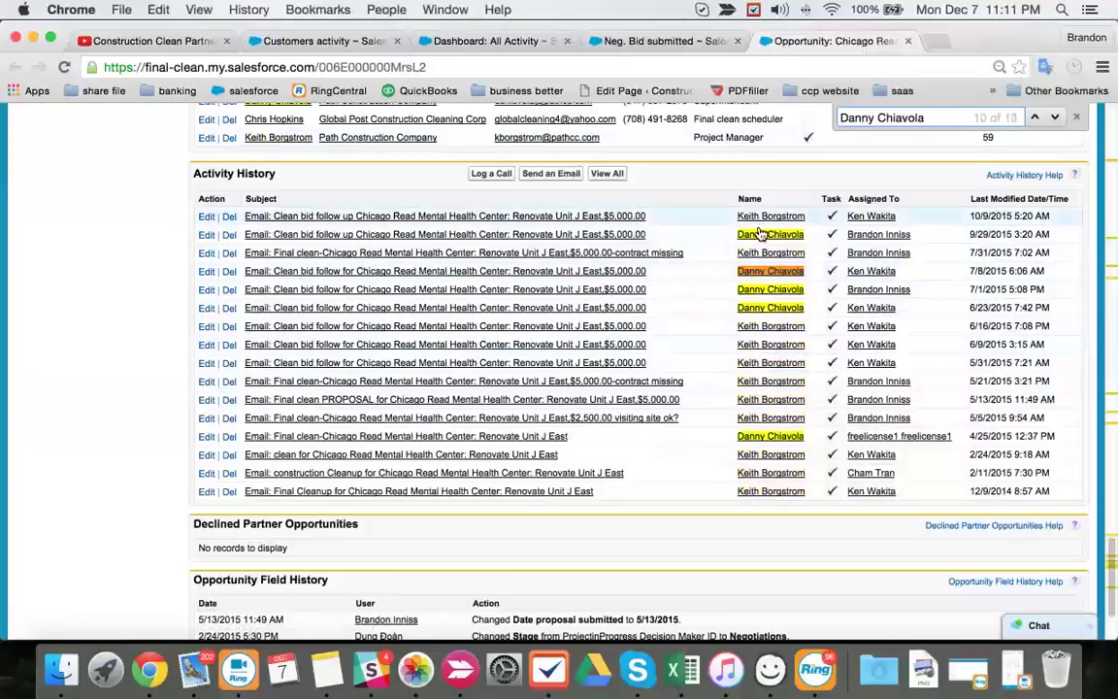
scroll(652, 243, "up", 1)
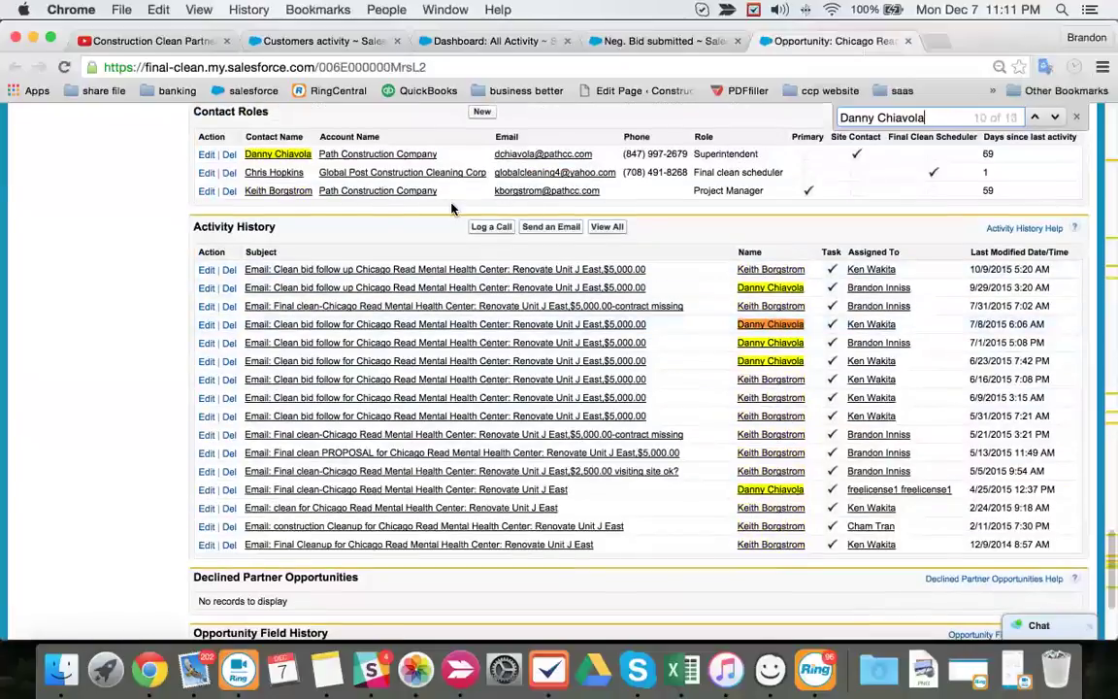
- Copy the superintendent's name from the contact roles and open the final clean scheduler's contact record in a new tab
right_click(297, 155)
key("Escape")
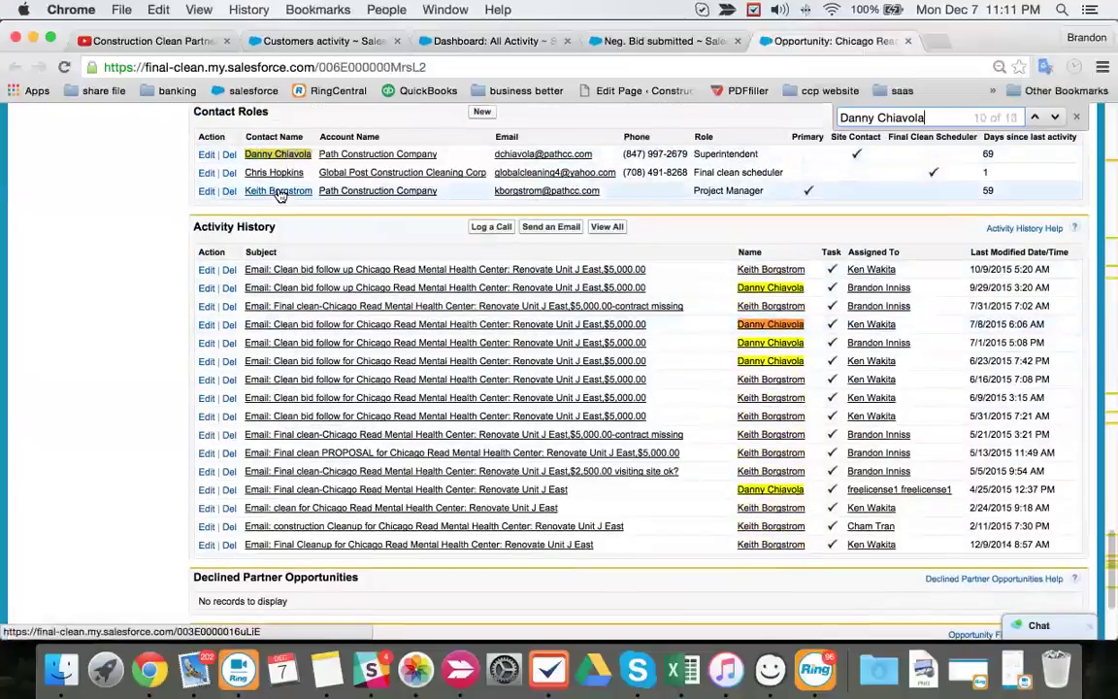
right_click(274, 172)
key("Escape")
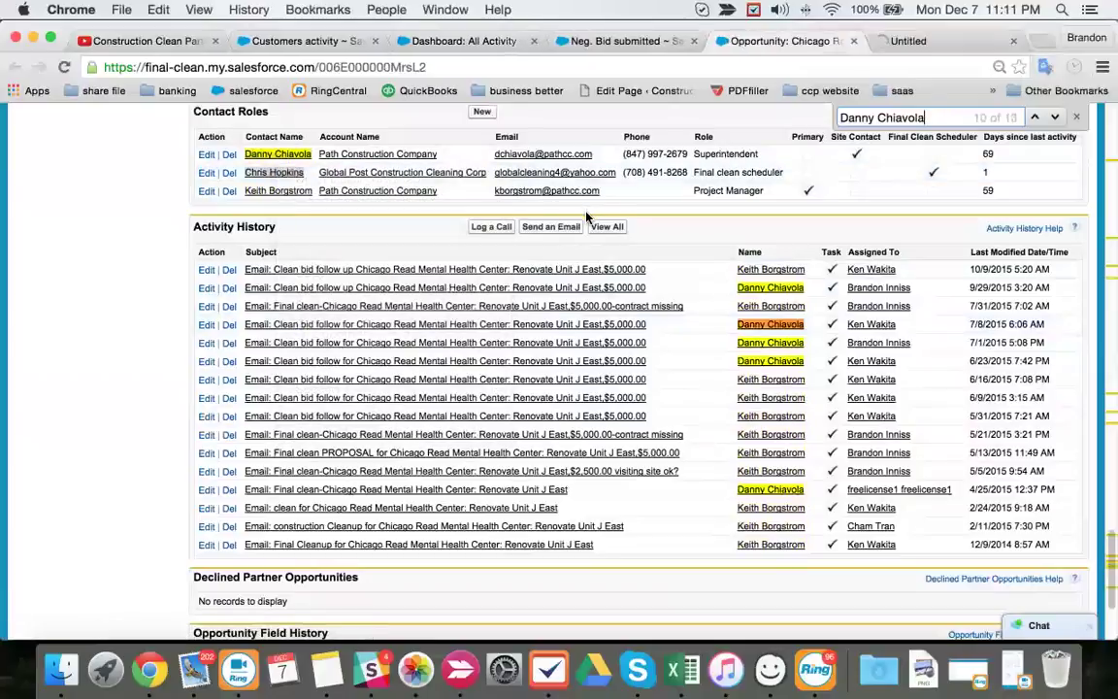
- Start an email to the superintendent from the activity history, using the "5th follow up" template in the "Neg. Bid submitted" folder
left_click(550, 226)
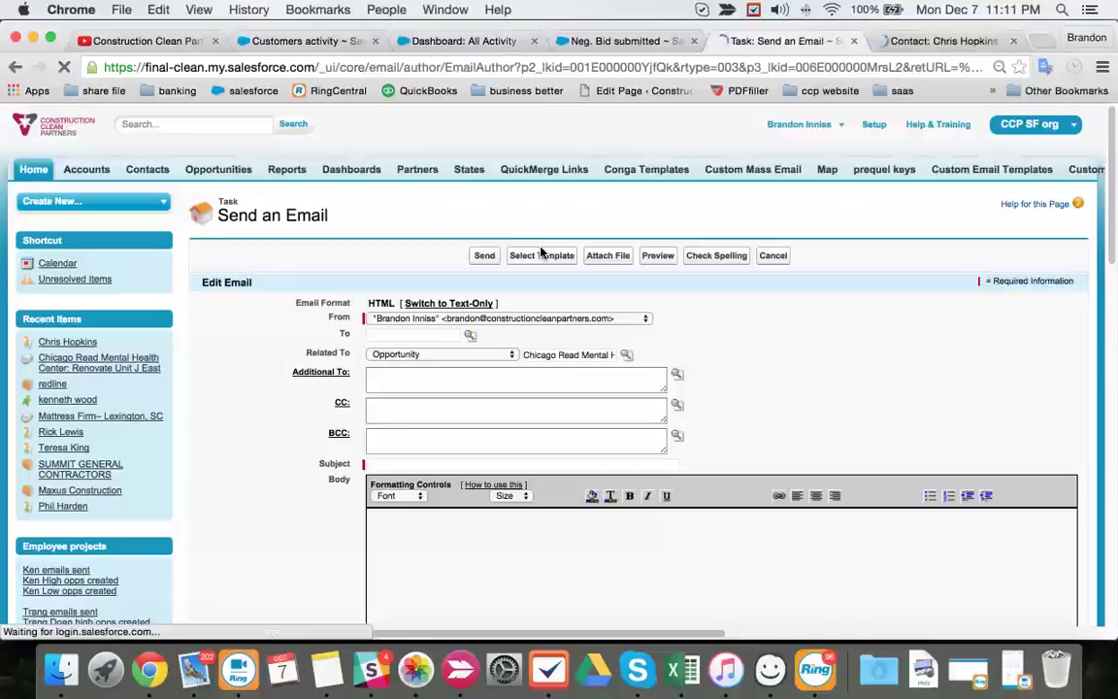
left_click(541, 254)
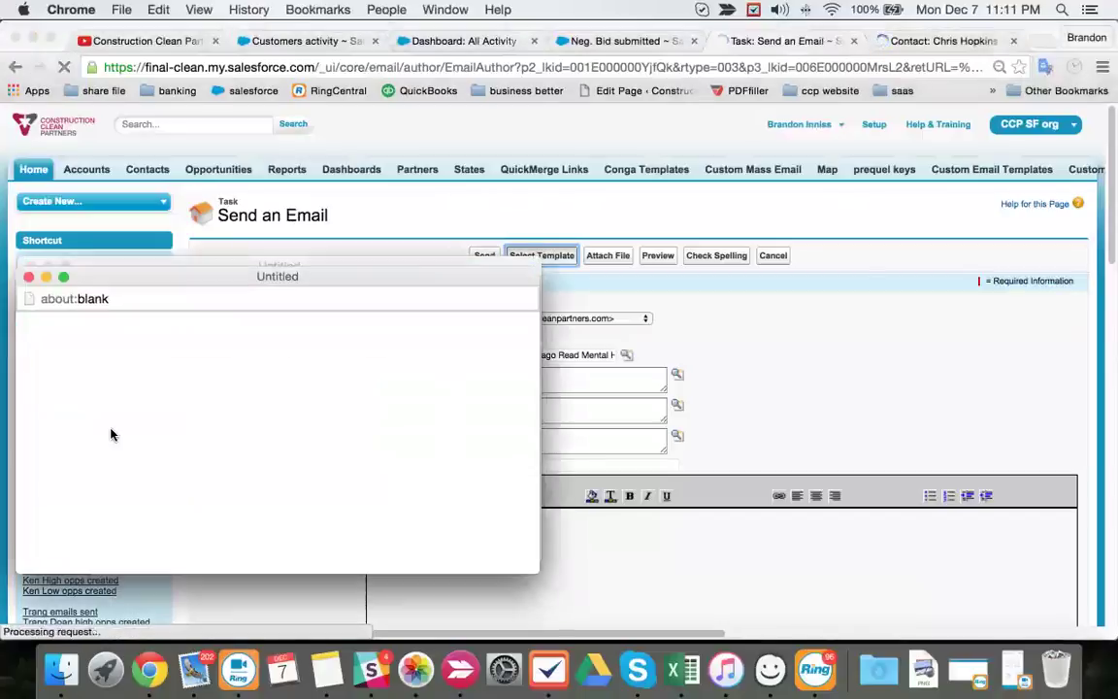
left_click(140, 330)
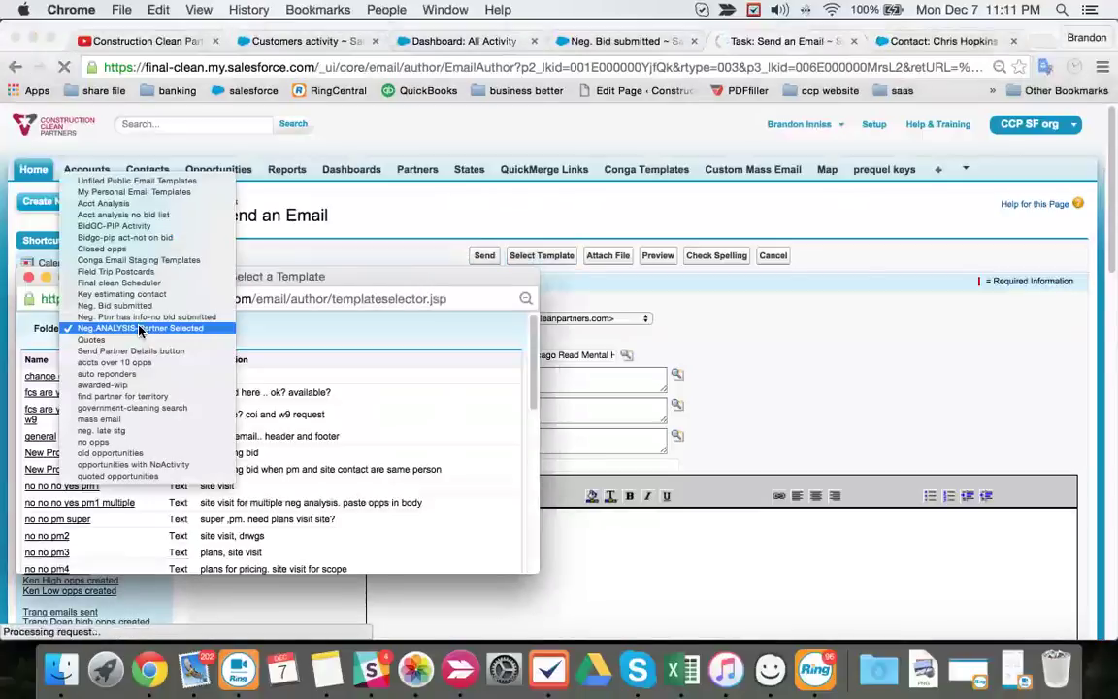
left_click(138, 306)
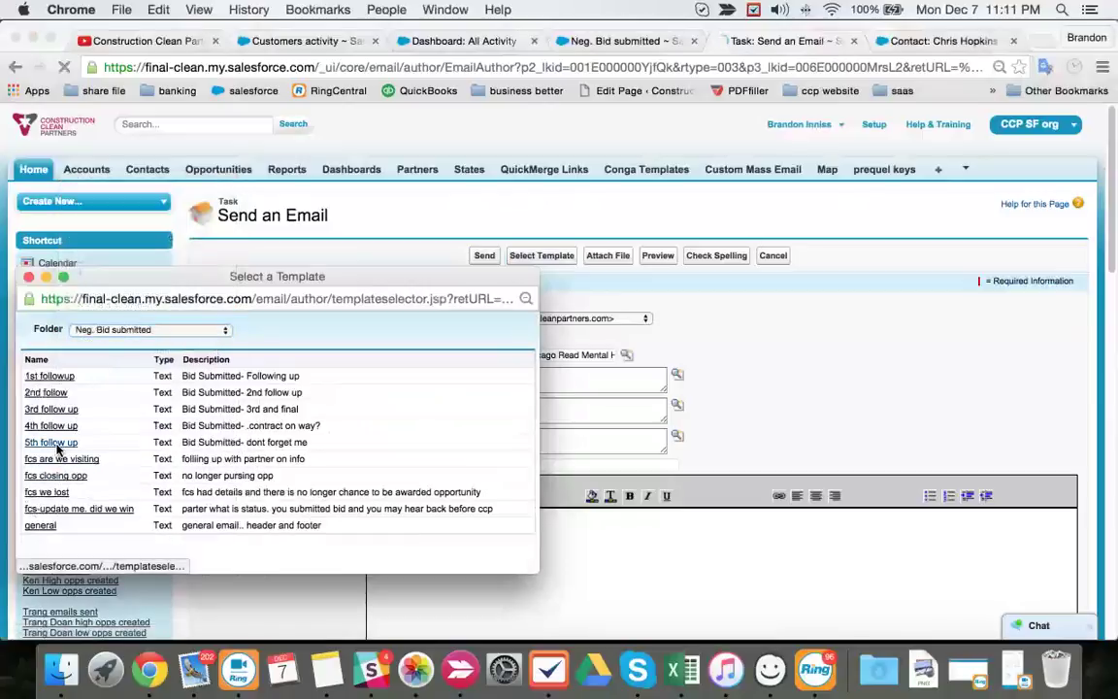
left_click(50, 442)
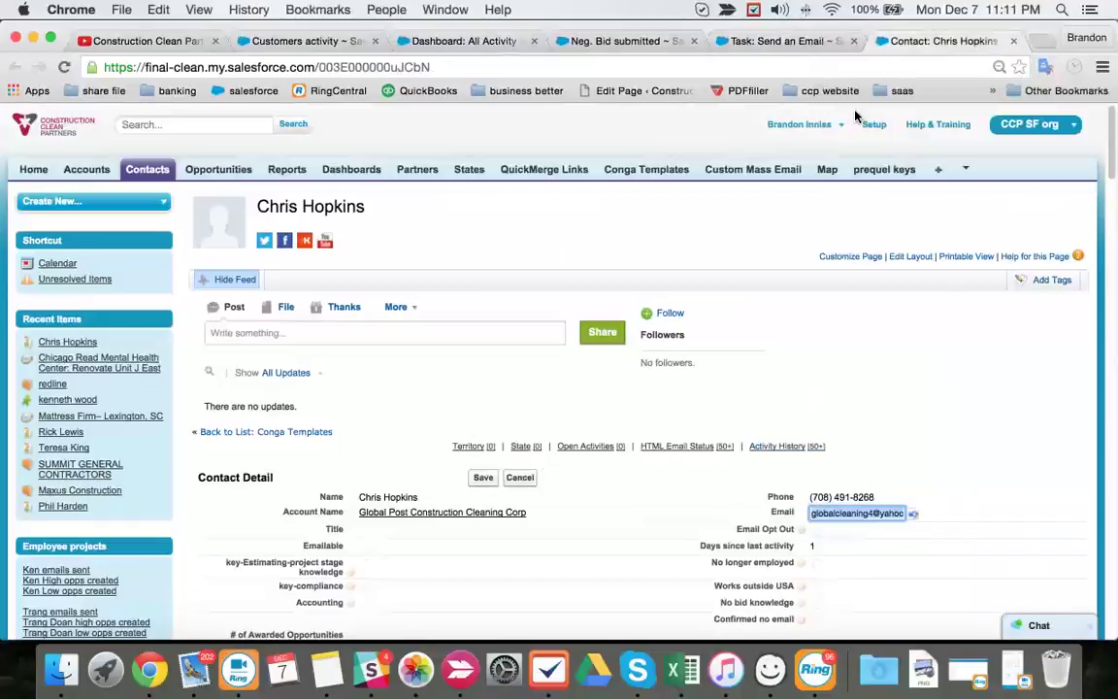
- Add the final clean scheduler's email address as CC on the follow-up email and send it
left_click(777, 40)
left_click(417, 411)
key("super+v")
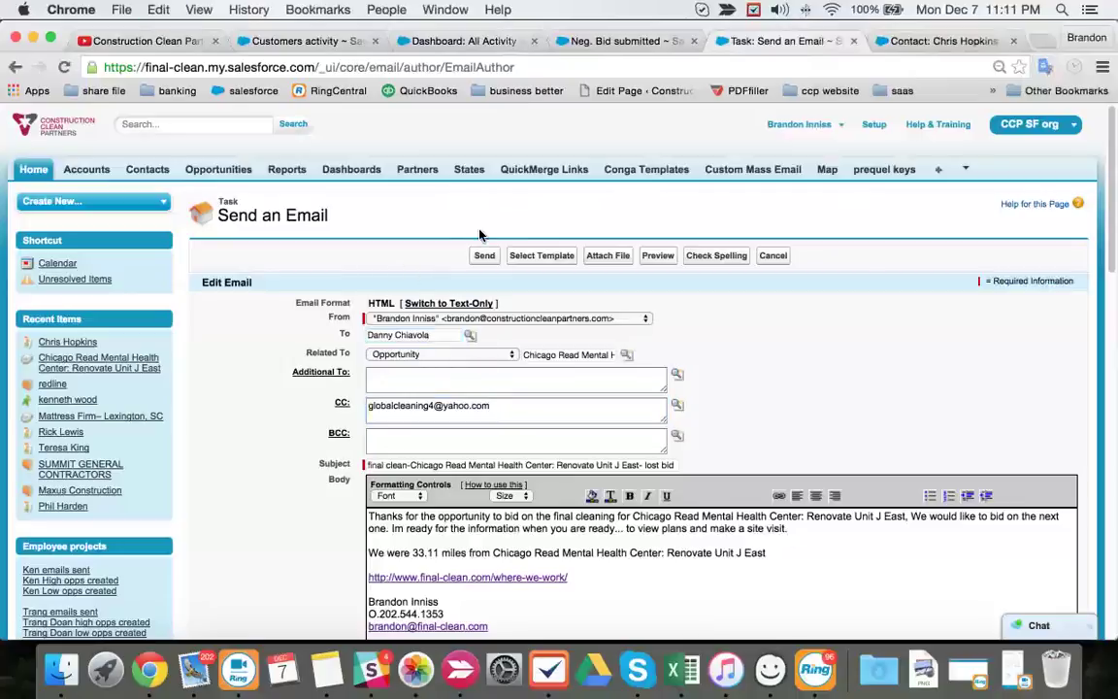
left_click(483, 256)
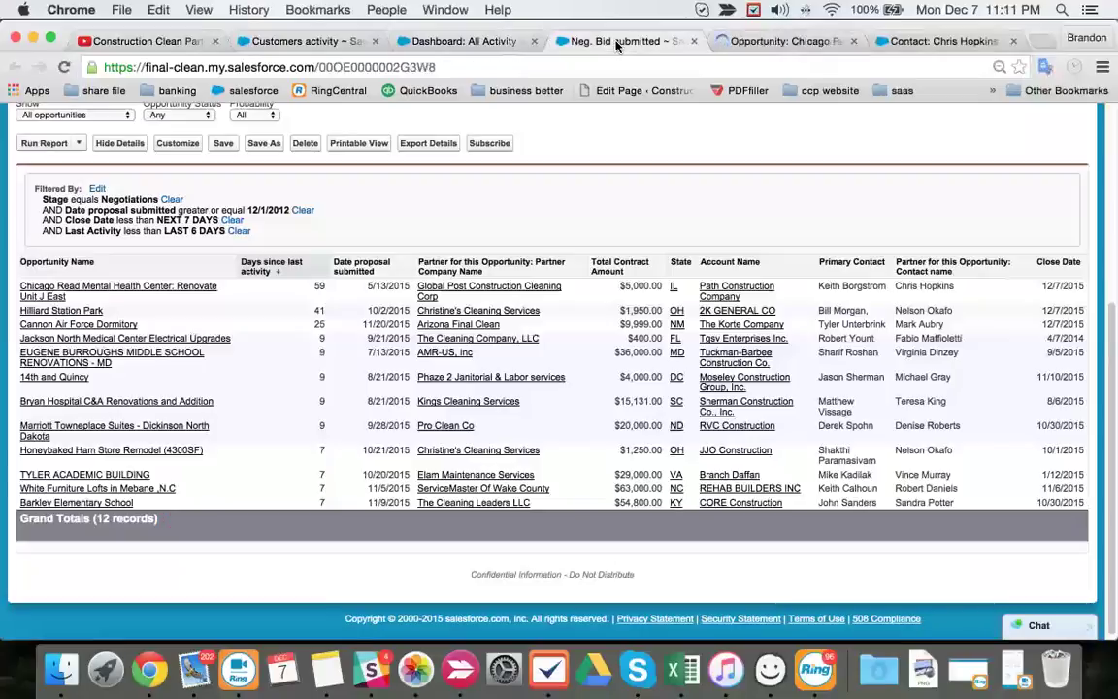
- Close the tabs following the bid-submitted report and open the Hilliard Station Park opportunity in a new tab
right_click(617, 47)
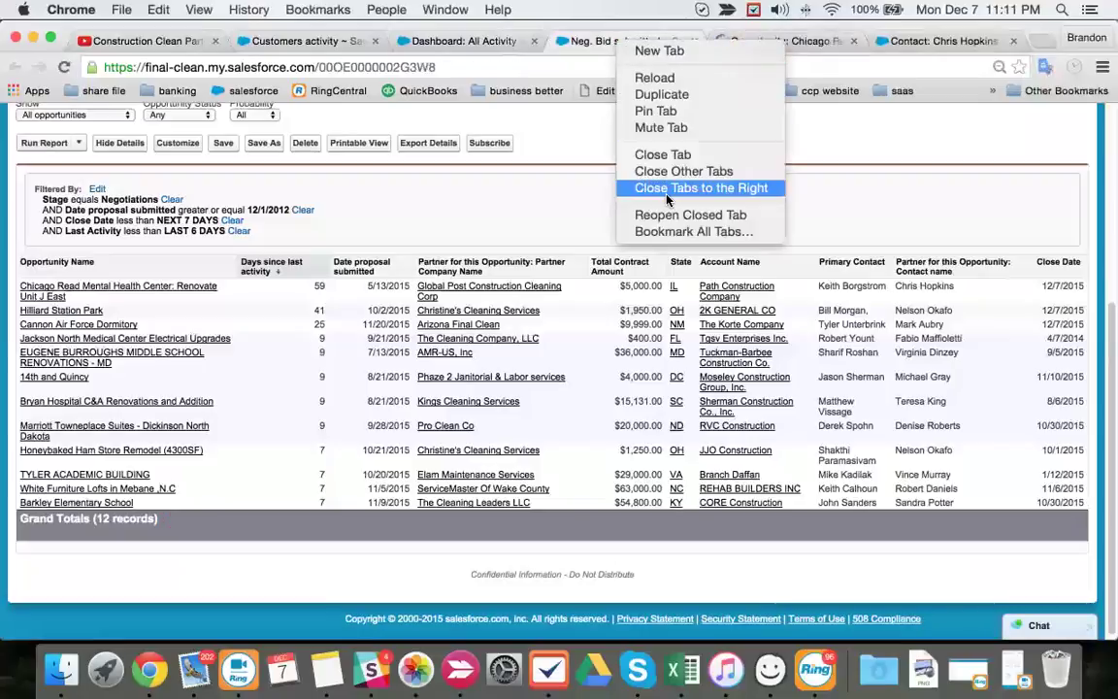
left_click(667, 200)
right_click(86, 309)
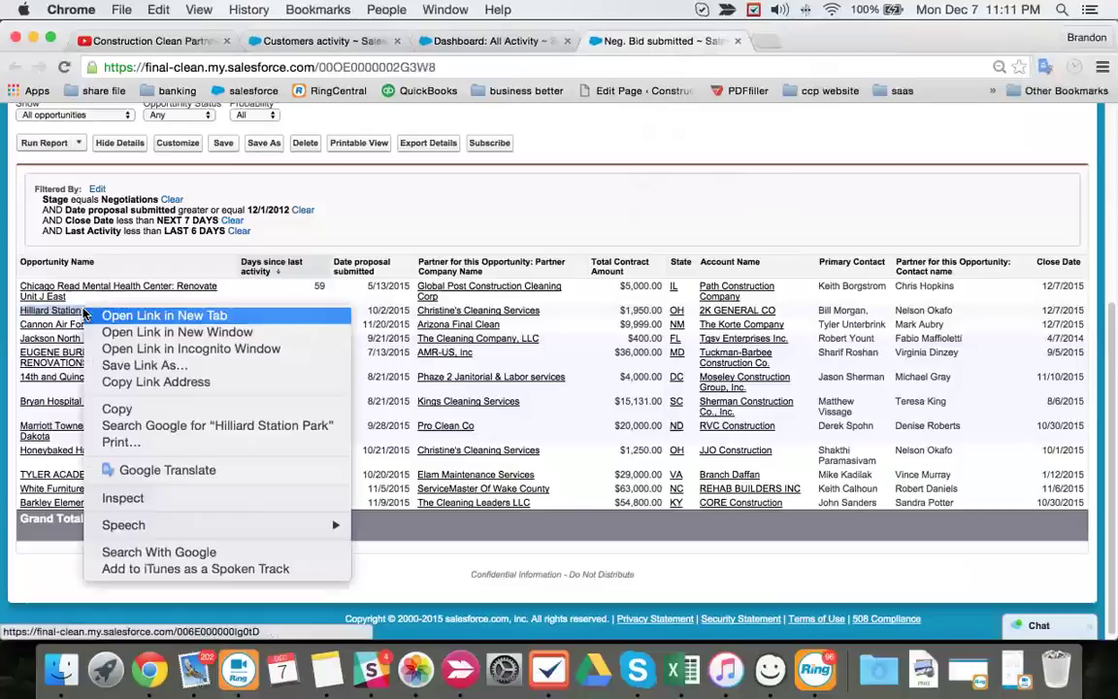
left_click(206, 318)
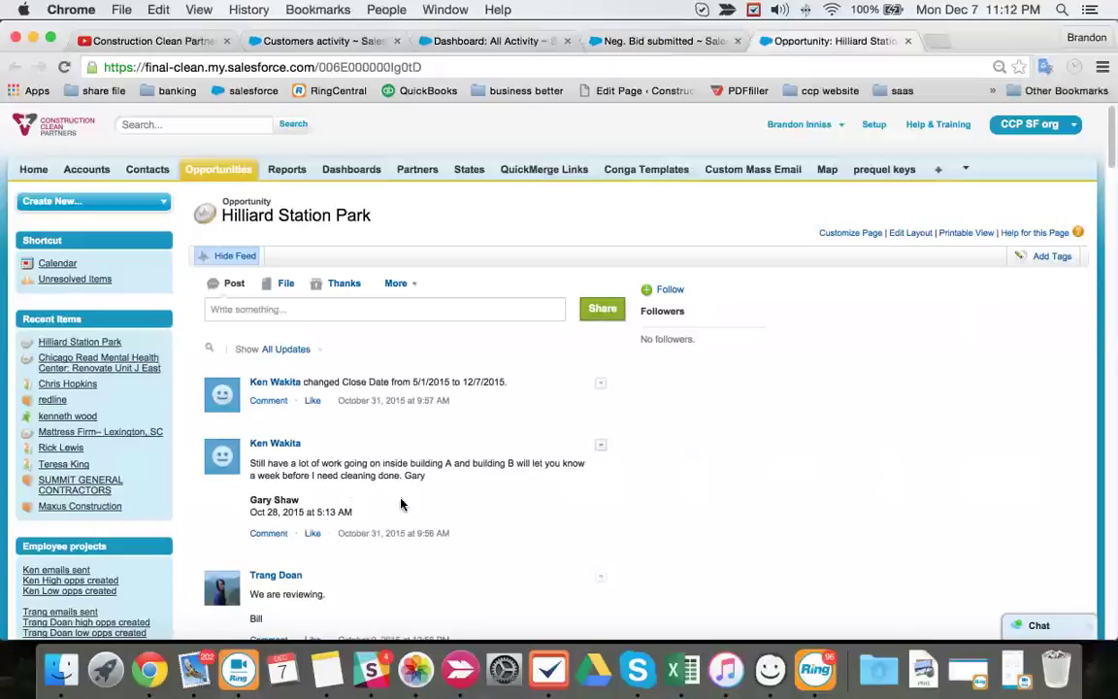
- Review the Hilliard Station Park feed comments, proposal and close dates, and the contact roles' days since last activity
scroll(818, 486, "down", 20)
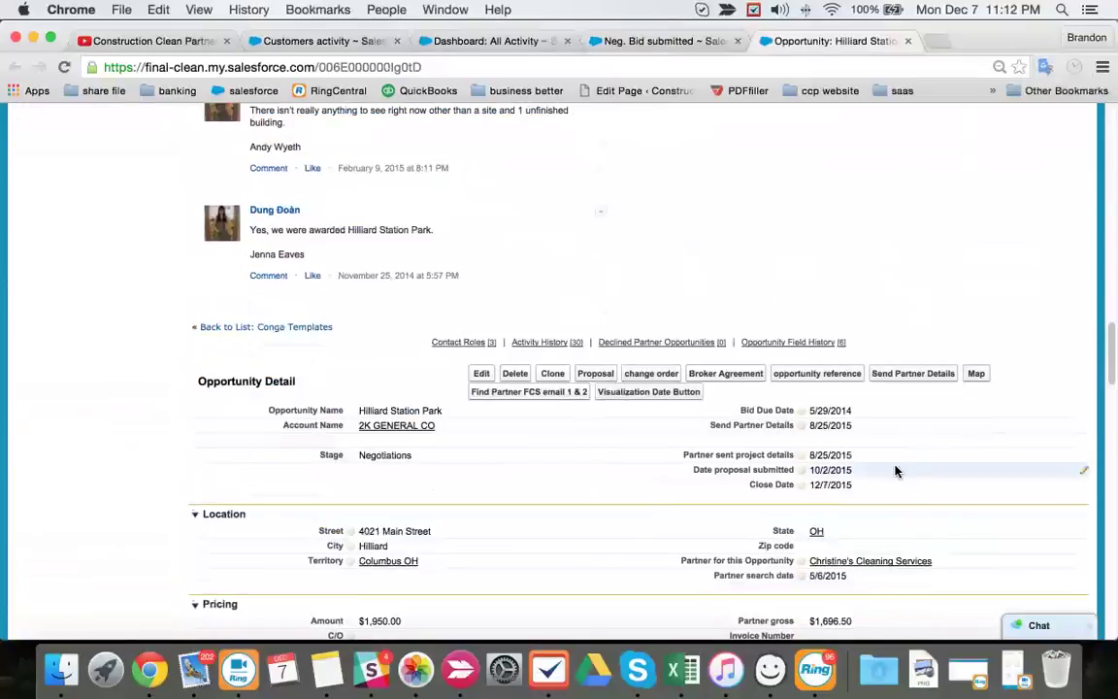
scroll(848, 471, "up", 15)
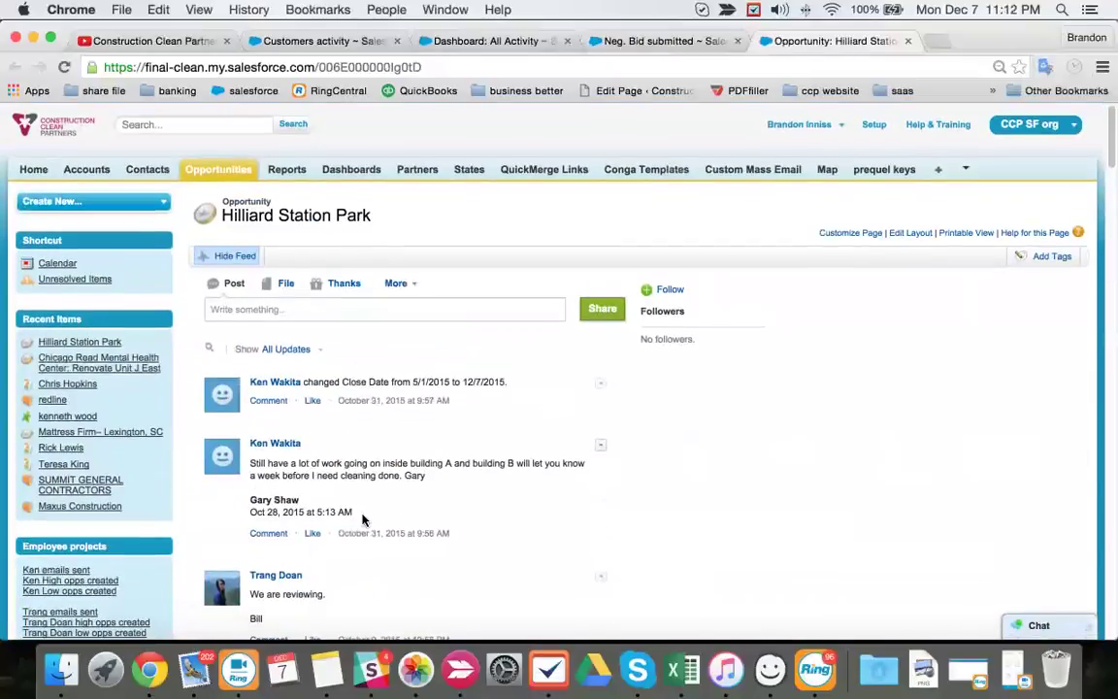
scroll(433, 492, "down", 20)
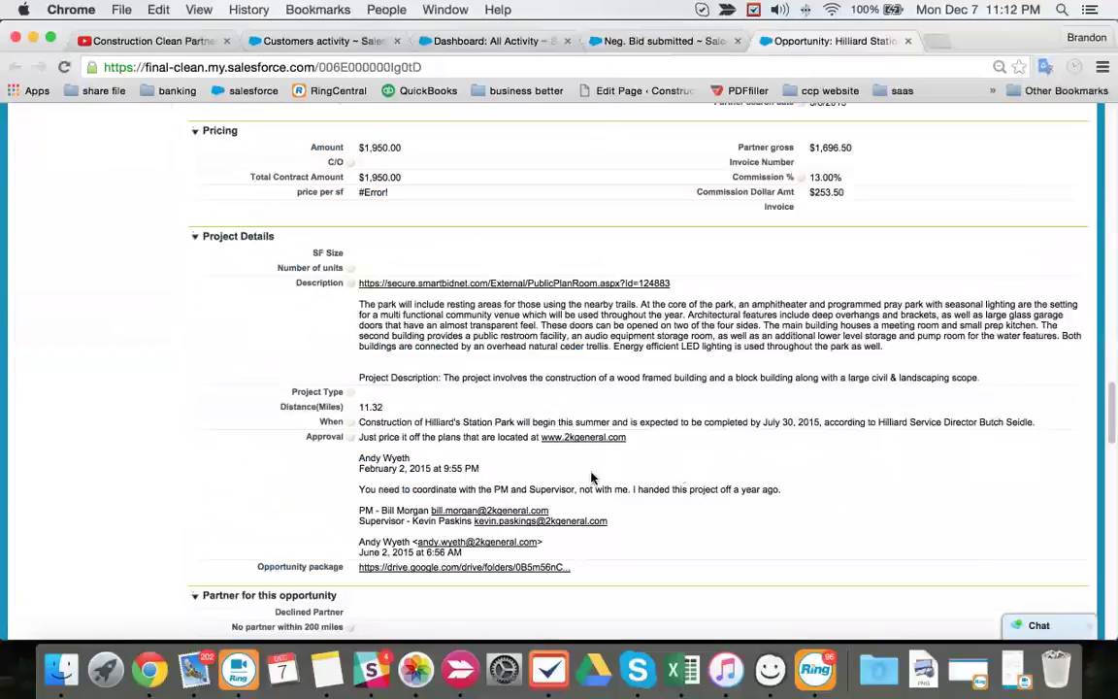
scroll(915, 418, "up", 5)
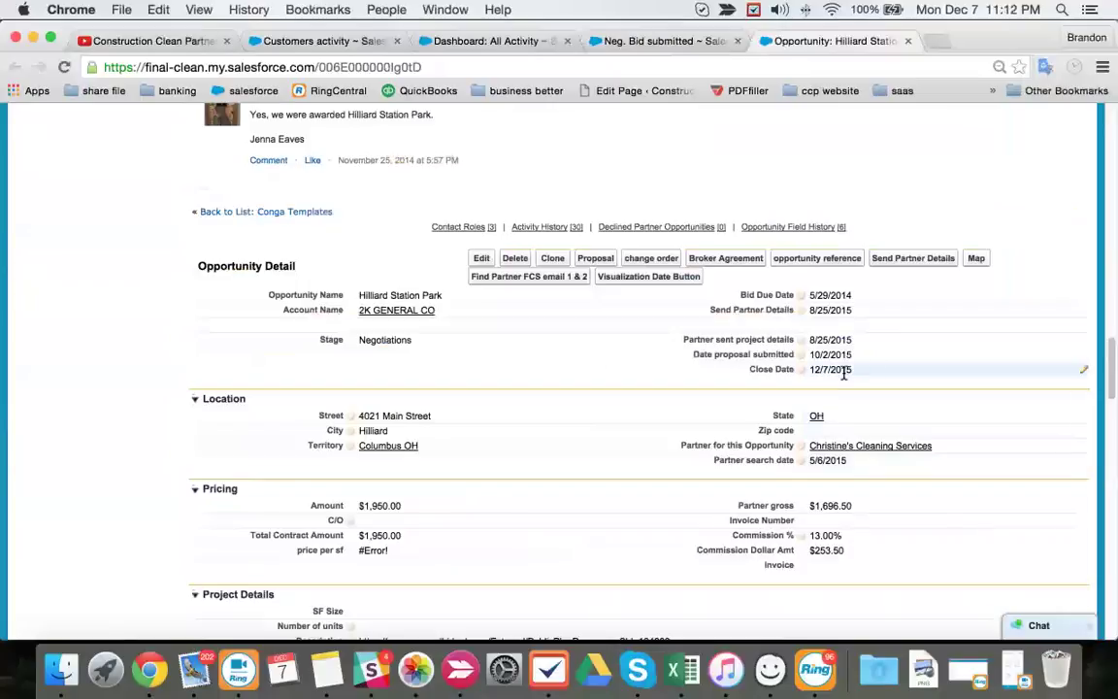
scroll(844, 374, "down", 15)
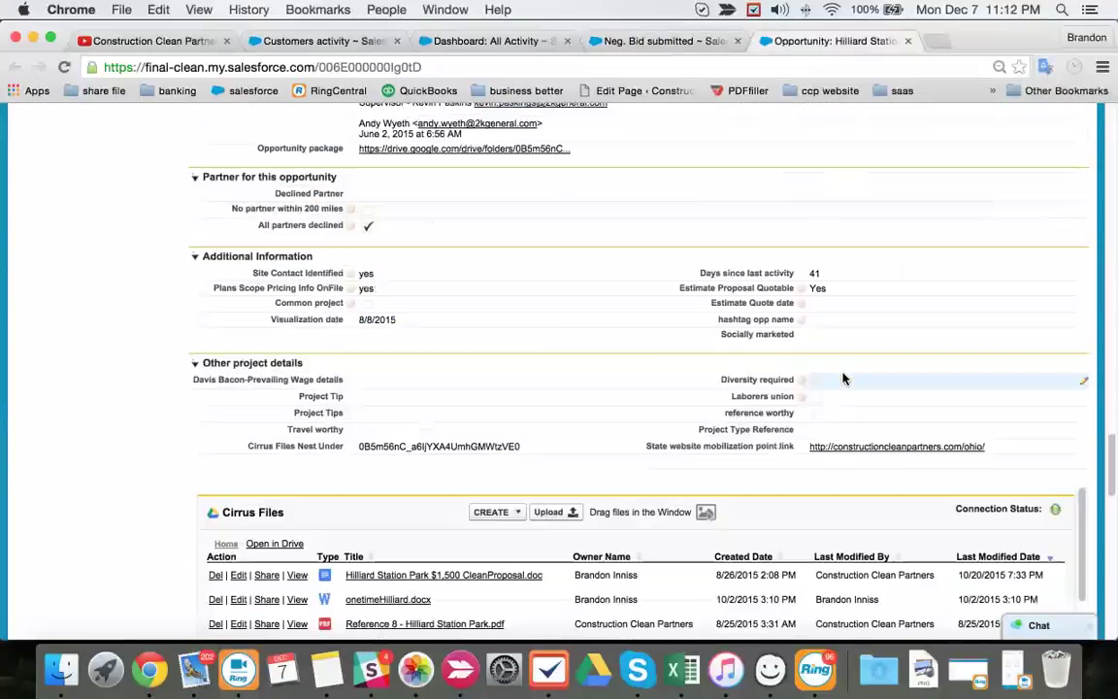
scroll(843, 378, "down", 3)
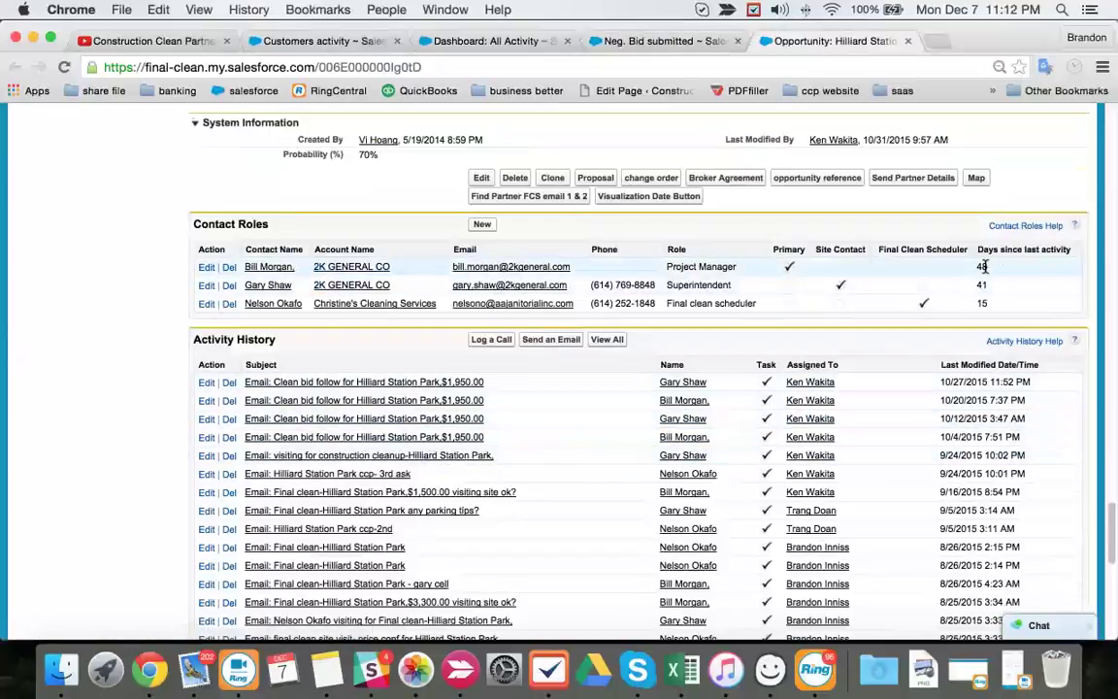
- Copy the project manager's name from the contact roles and search the page for it to check the manager's activity
right_click(272, 268)
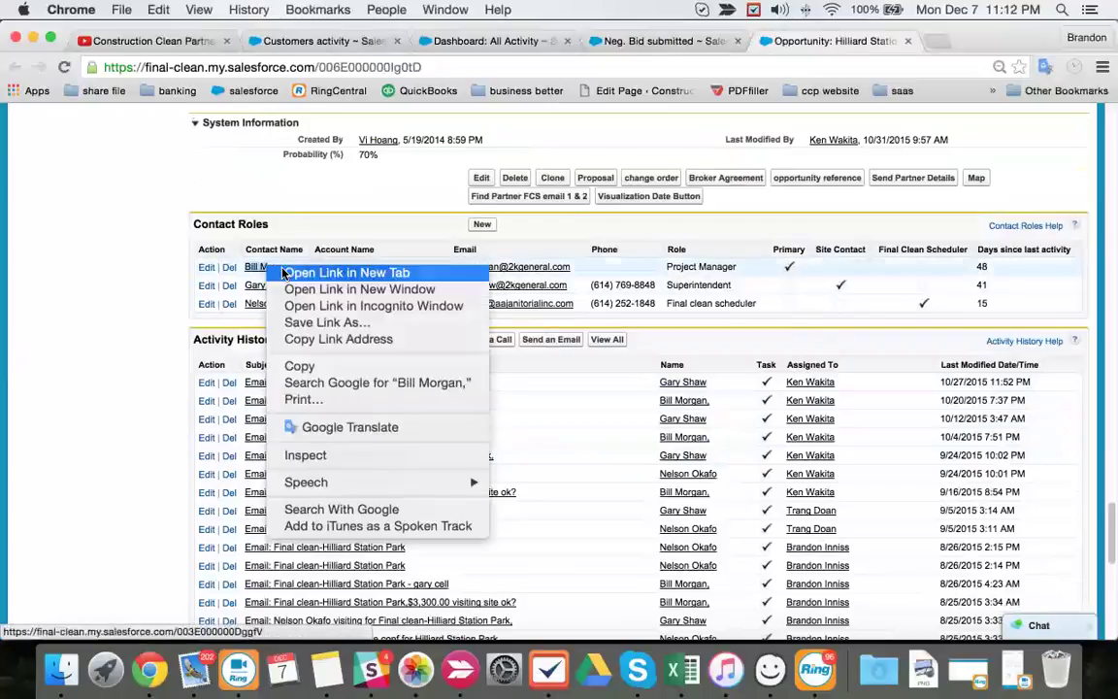
left_click(291, 368)
key("super+f")
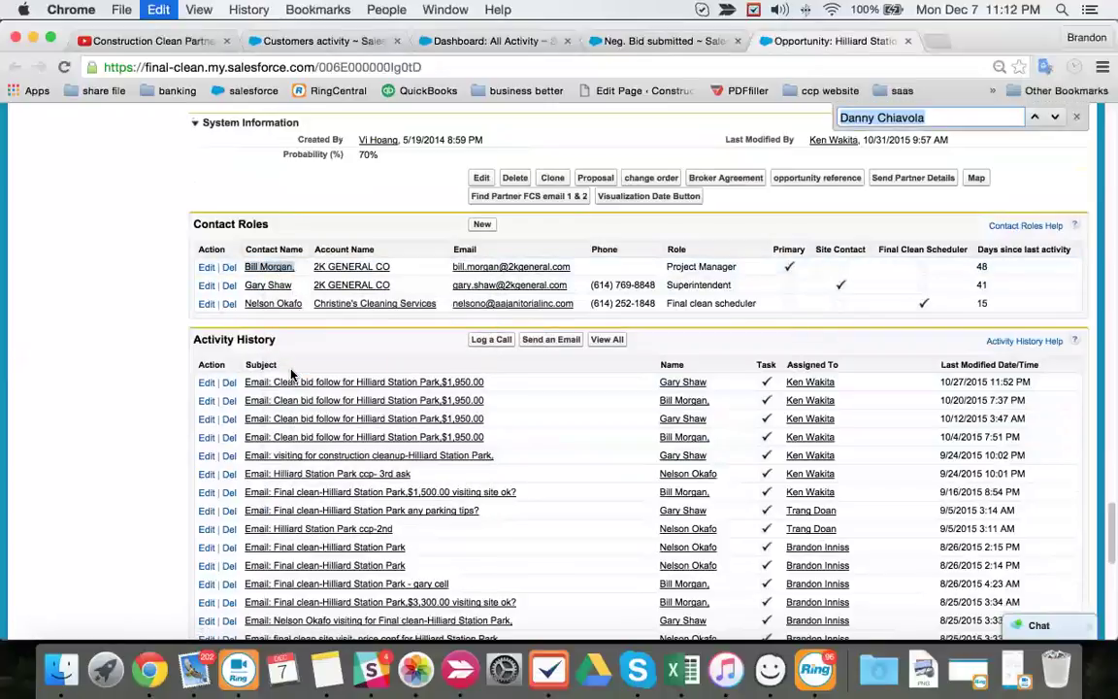
key("super+v")
scroll(863, 415, "up", 20)
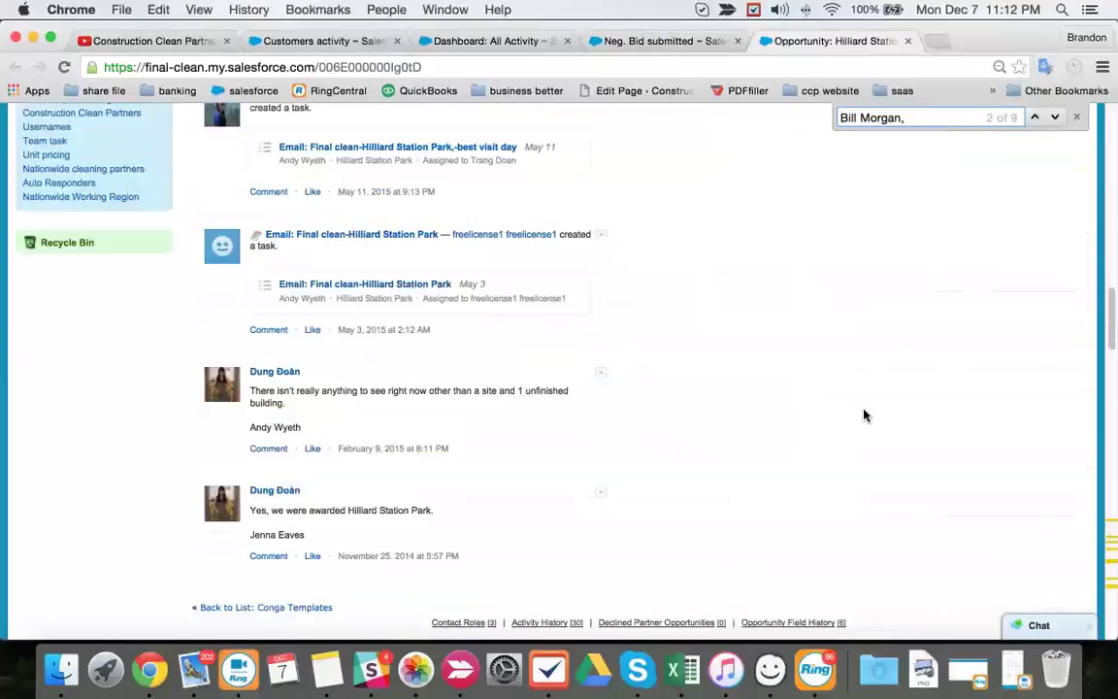
scroll(864, 415, "down", 5)
scroll(849, 424, "down", 20)
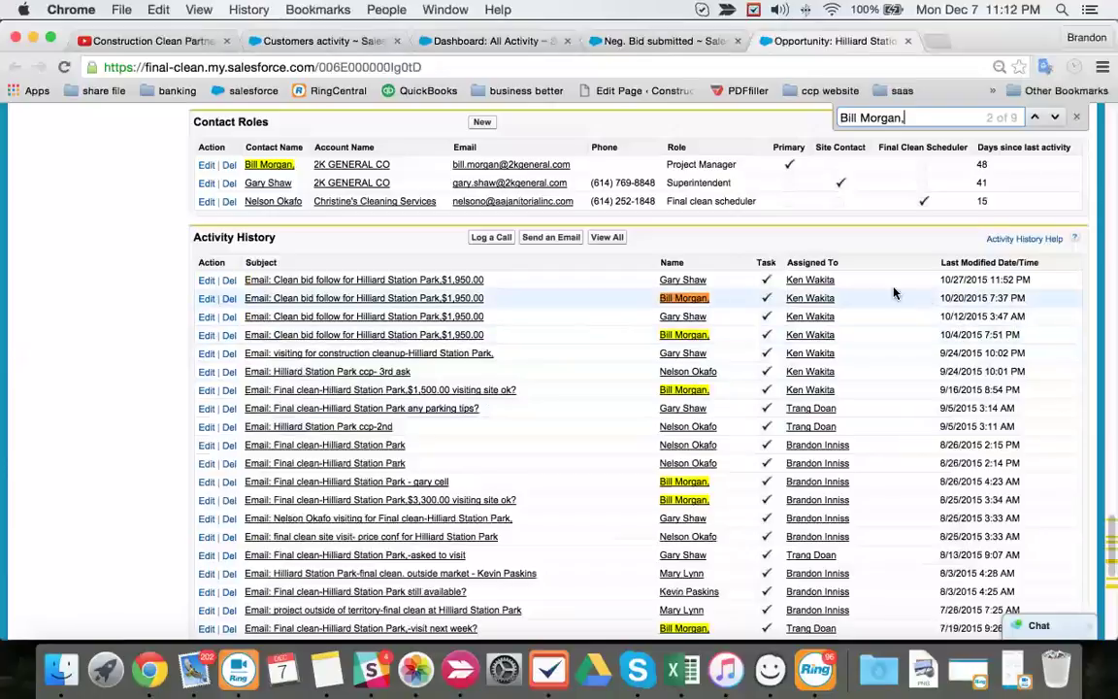
- Open the final clean scheduler's record in a new tab and start an email to the project manager using the "1st followup" template
right_click(269, 211)
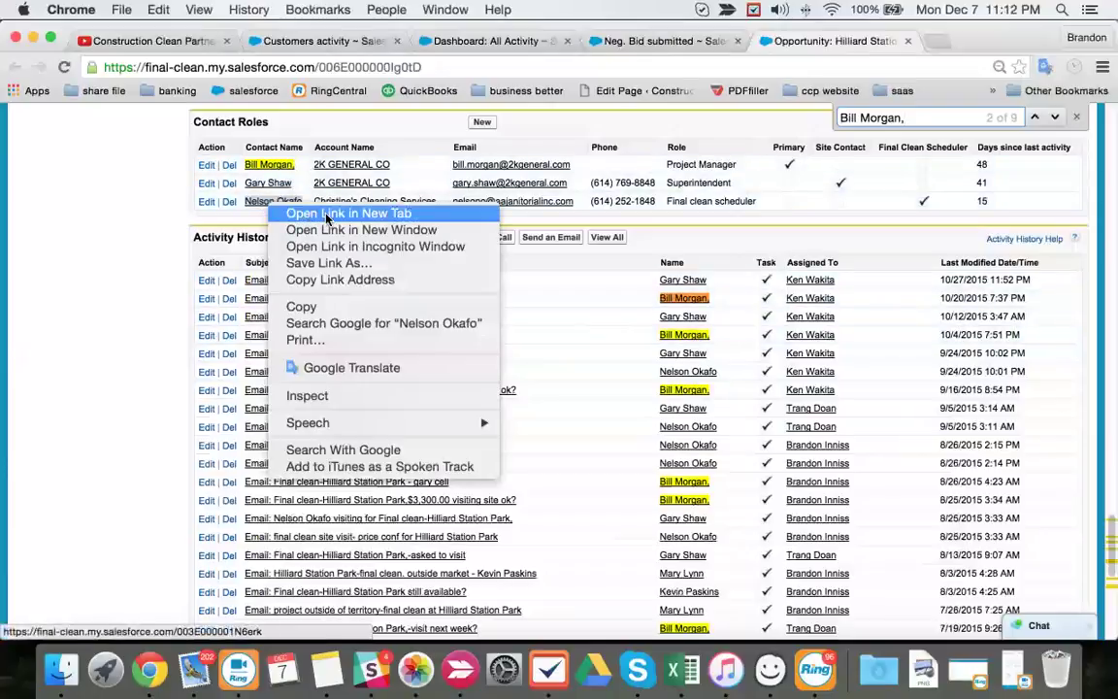
left_click(300, 217)
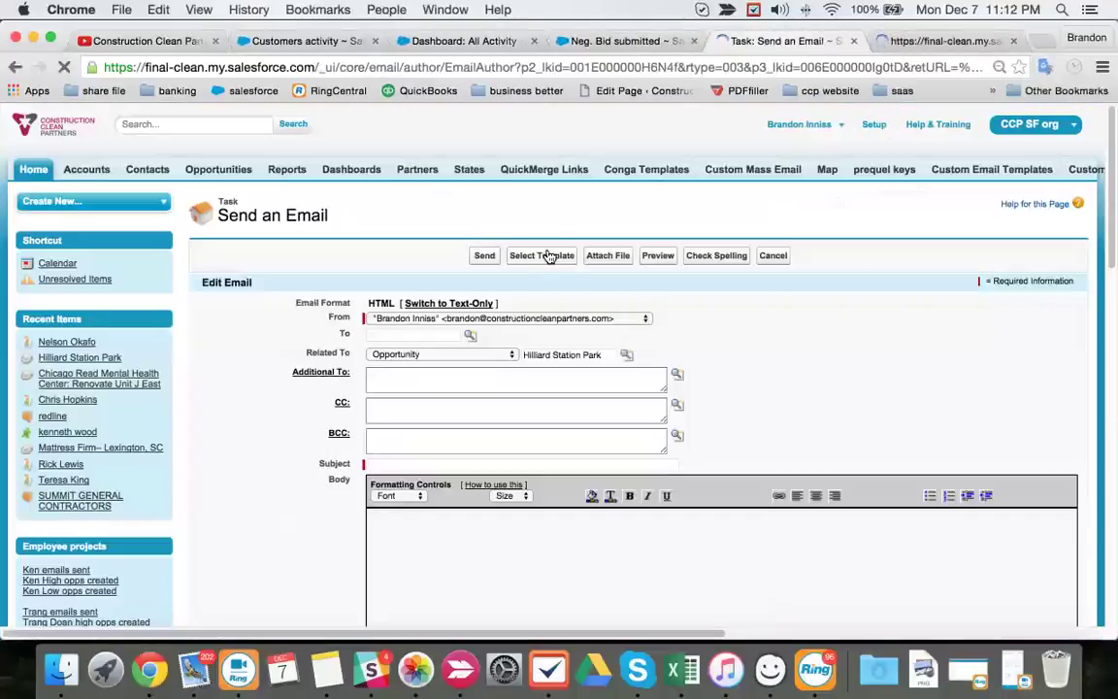
left_click(547, 256)
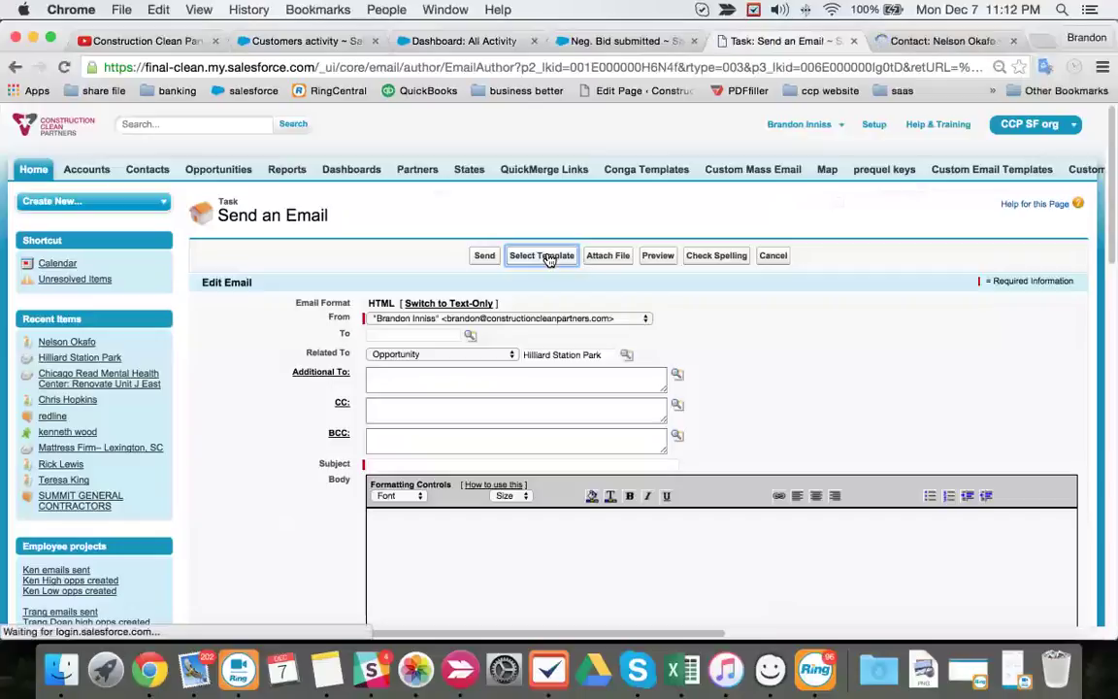
left_click(546, 257)
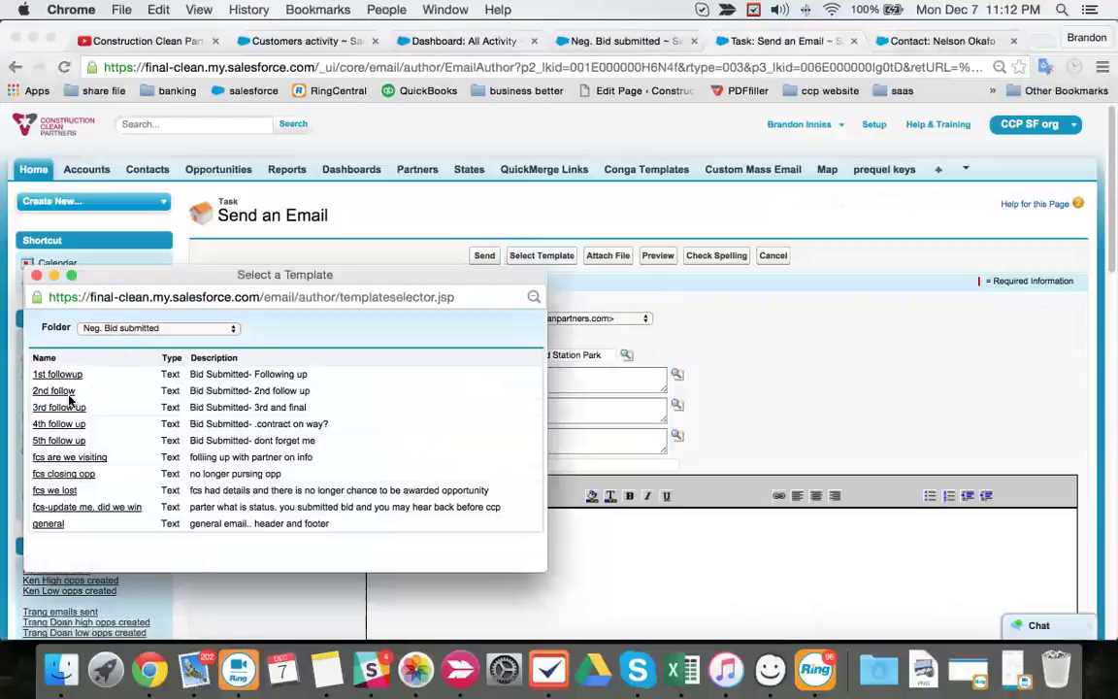
left_click(49, 373)
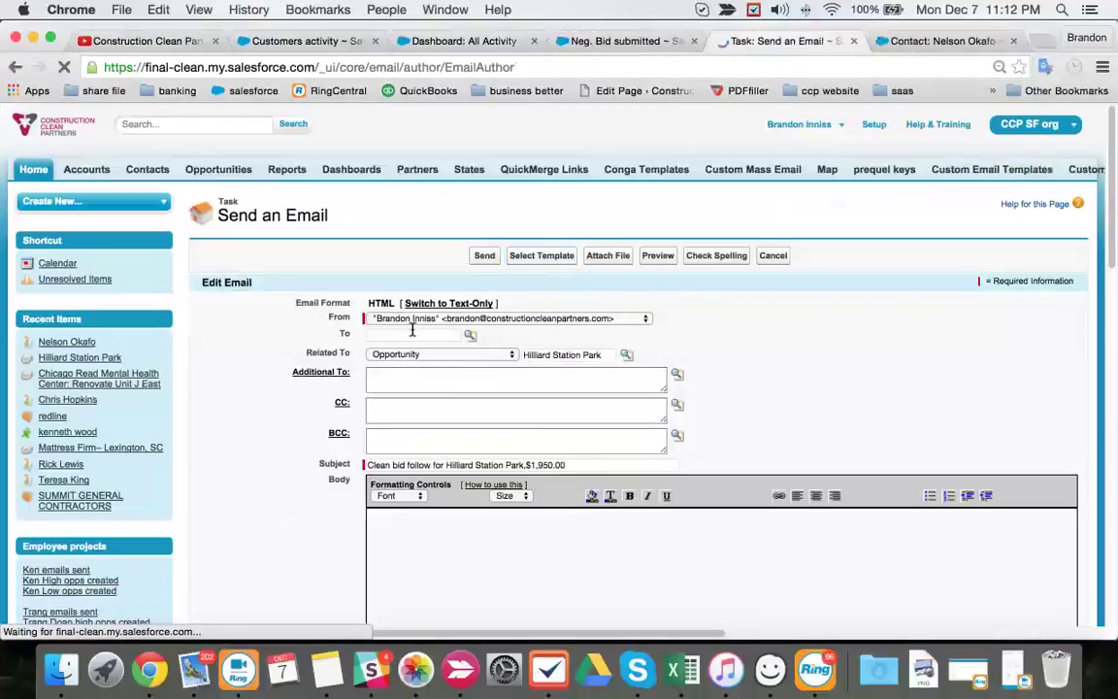
left_click(412, 333)
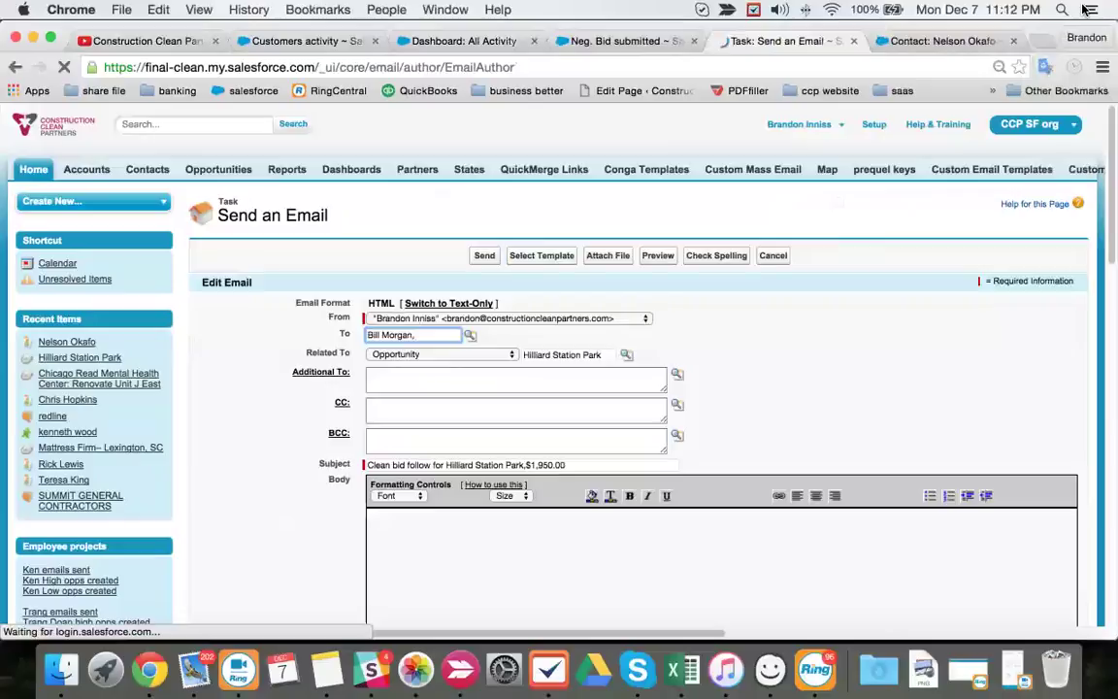
- Copy the final clean scheduler's email address from the contact record into the email's CC and send the email
left_click(909, 39)
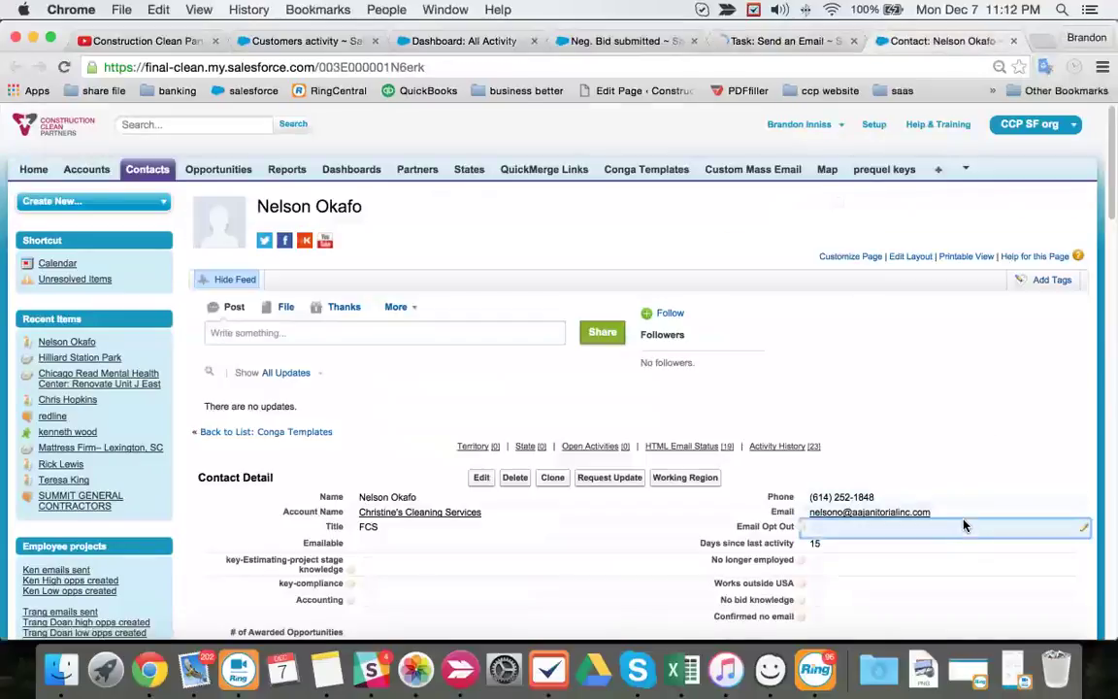
double_click(971, 503)
key("super+c")
left_click(782, 41)
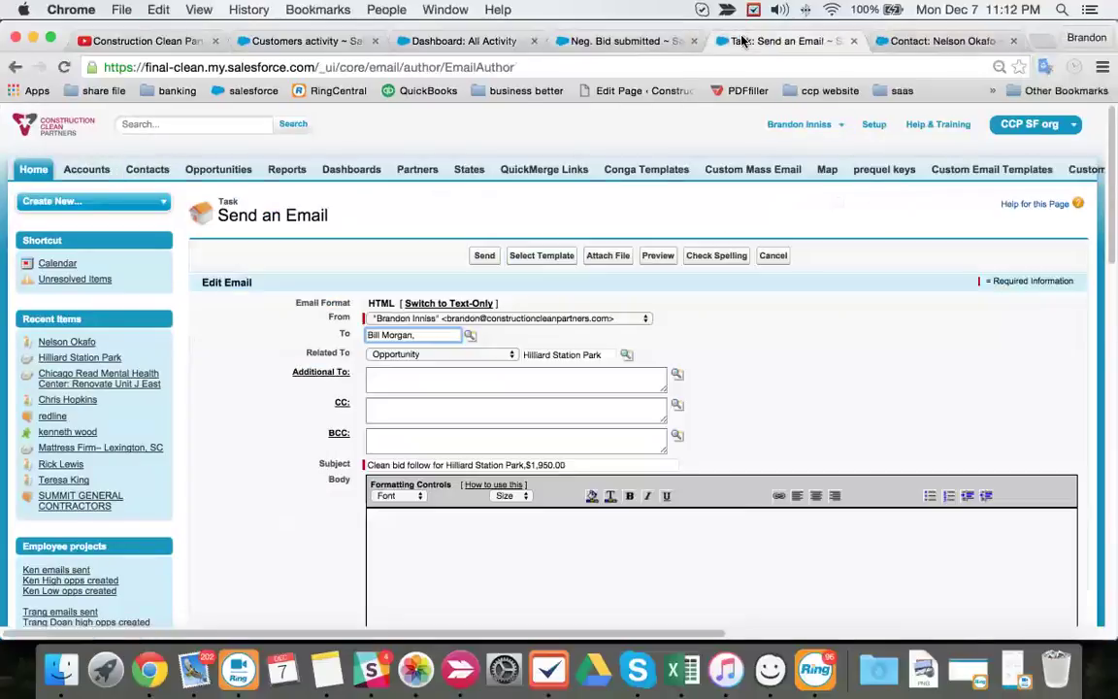
left_click(410, 418)
key("super+v")
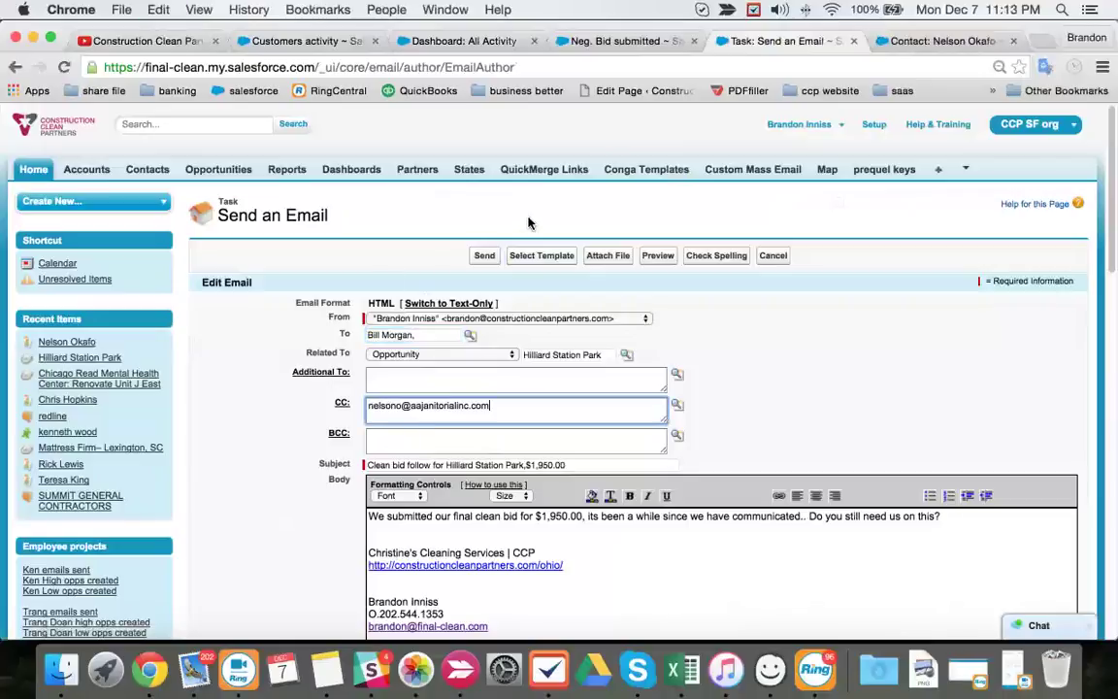
left_click(478, 257)
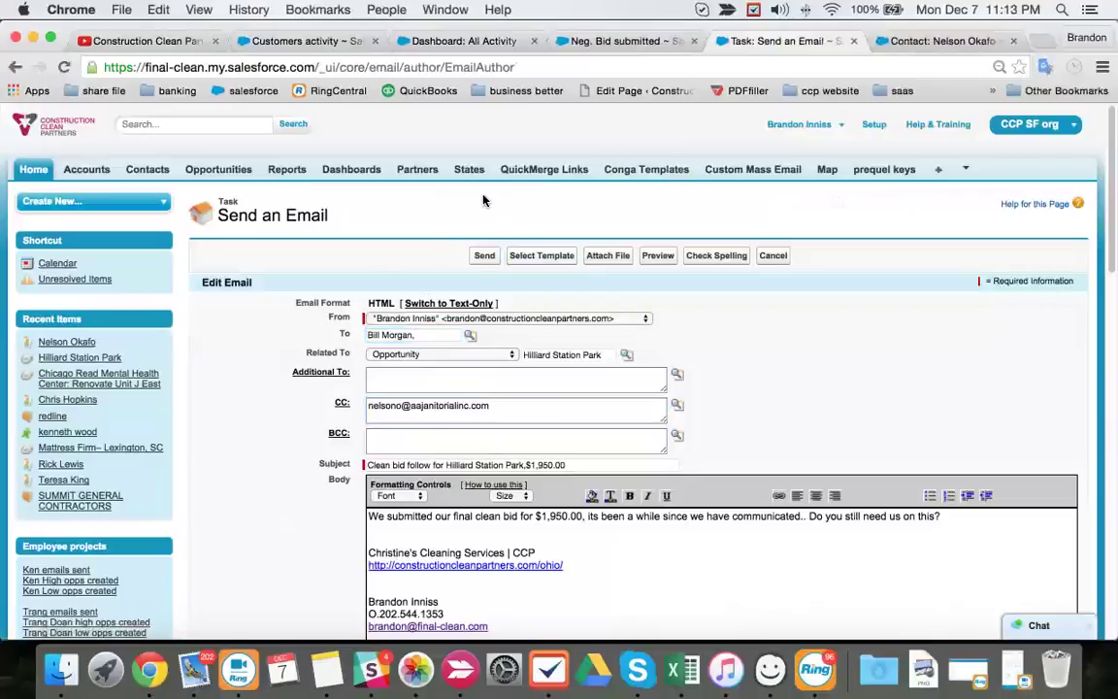
- Open the Cannon Air Force Dormitory opportunity from the report in a new tab and close the Hilliard Station Park and scheduler tabs
left_click(631, 41)
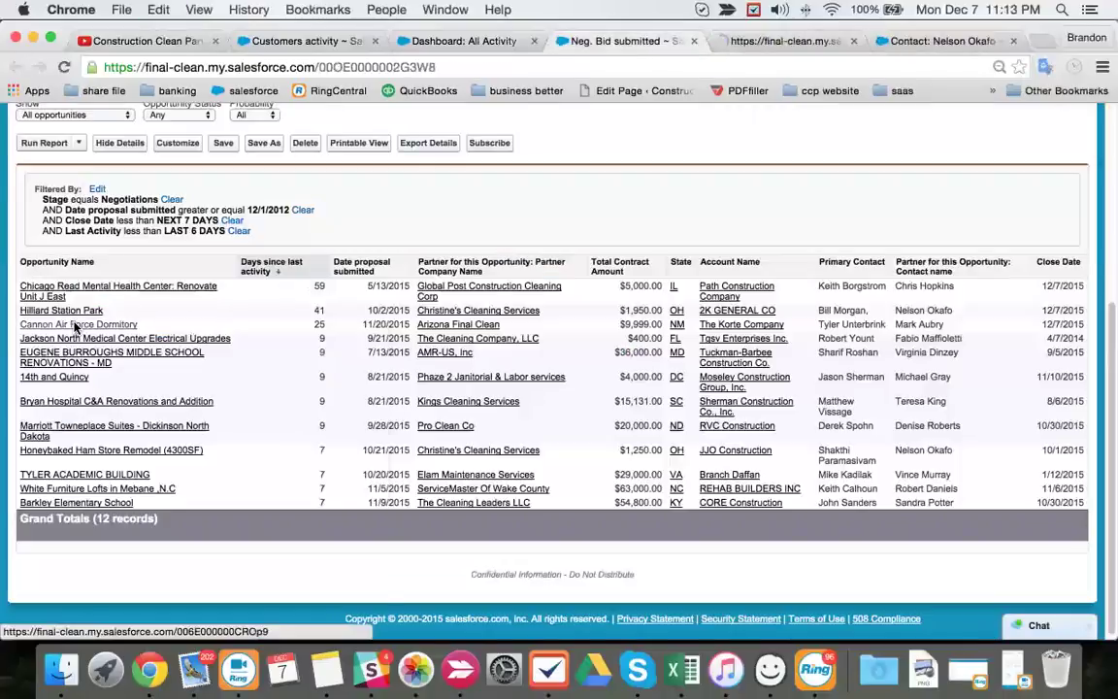
right_click(83, 325)
left_click(102, 328)
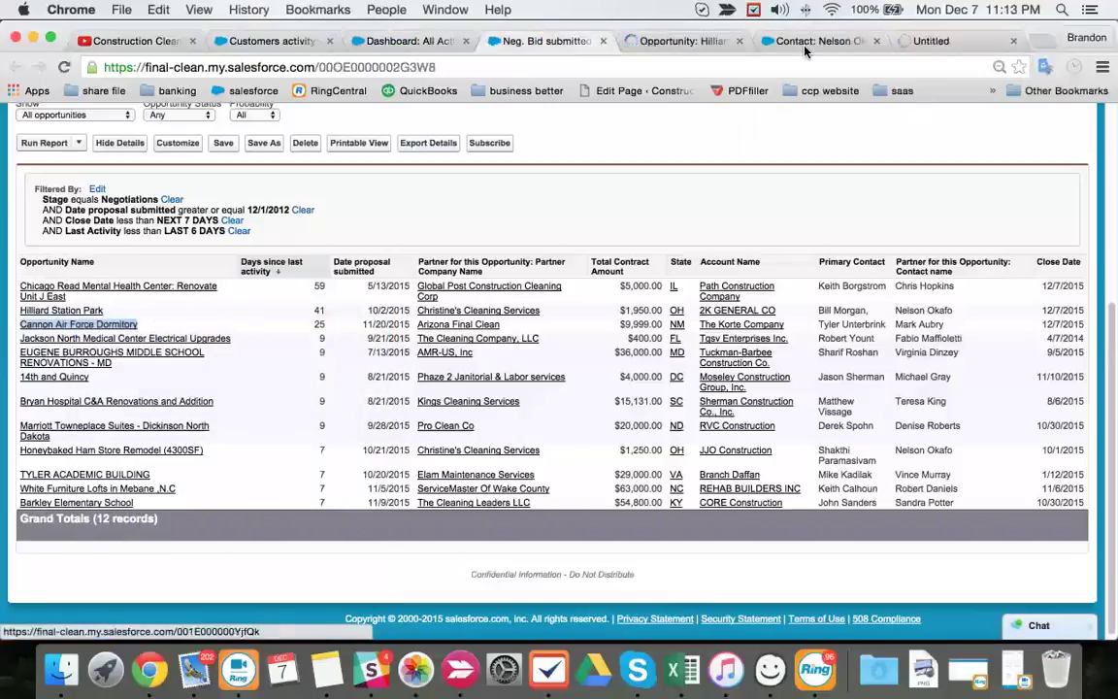
left_click(631, 39)
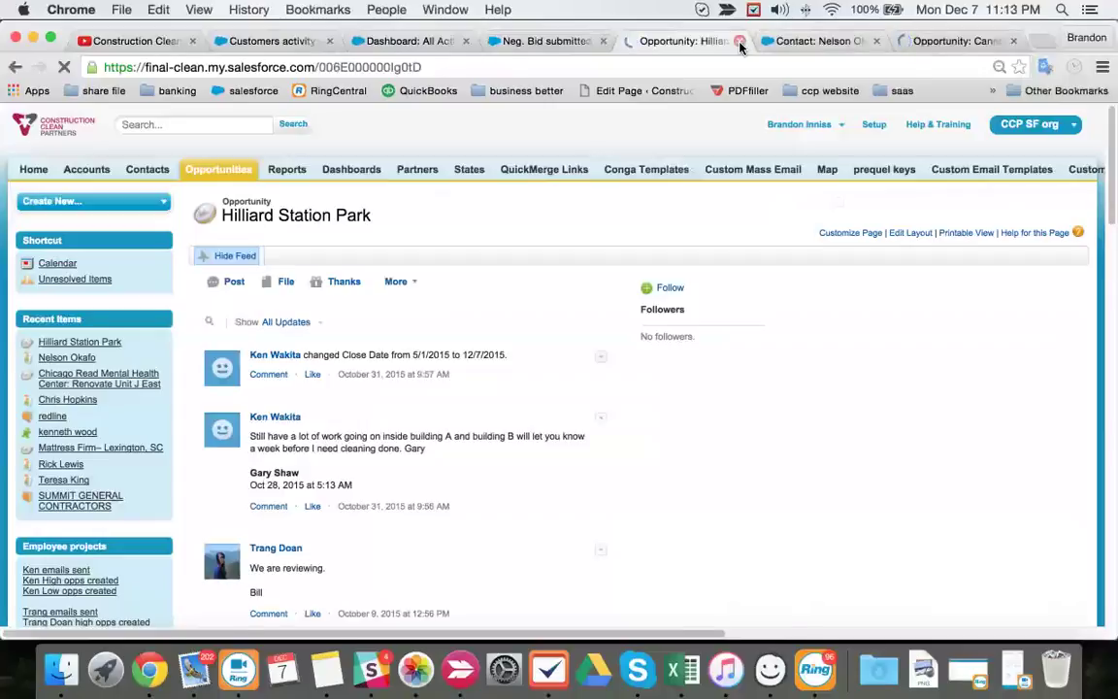
left_click(739, 42)
left_click(739, 42)
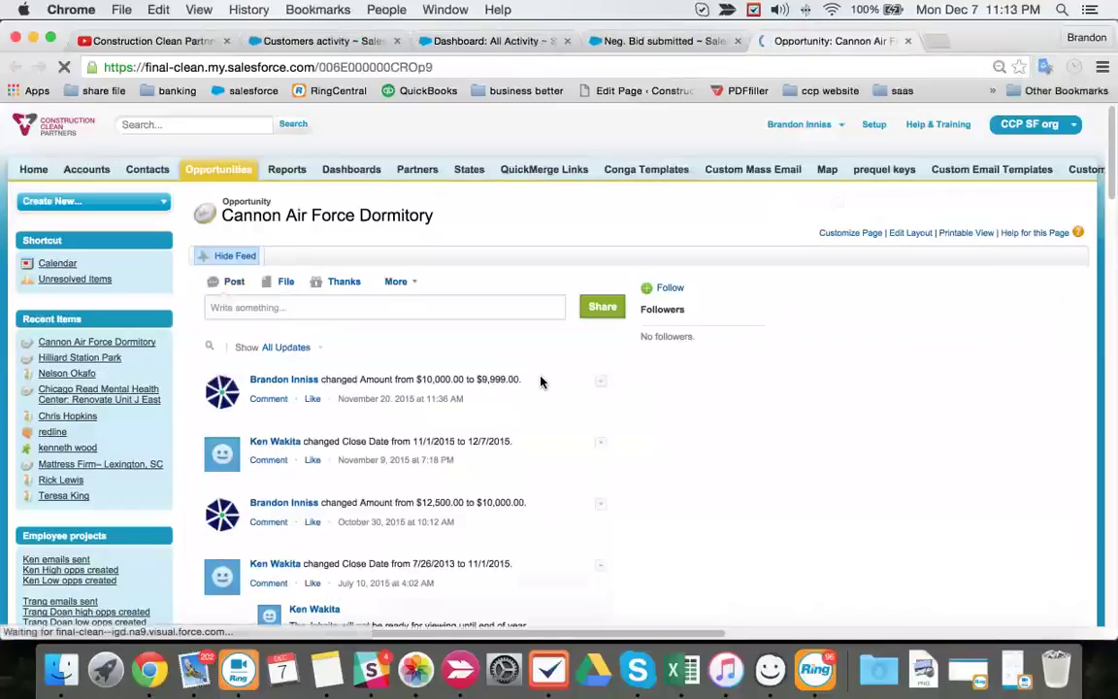
- Review the Cannon Air Force Dormitory feed, proposal and close dates, contact roles and activity history
scroll(547, 383, "down", 5)
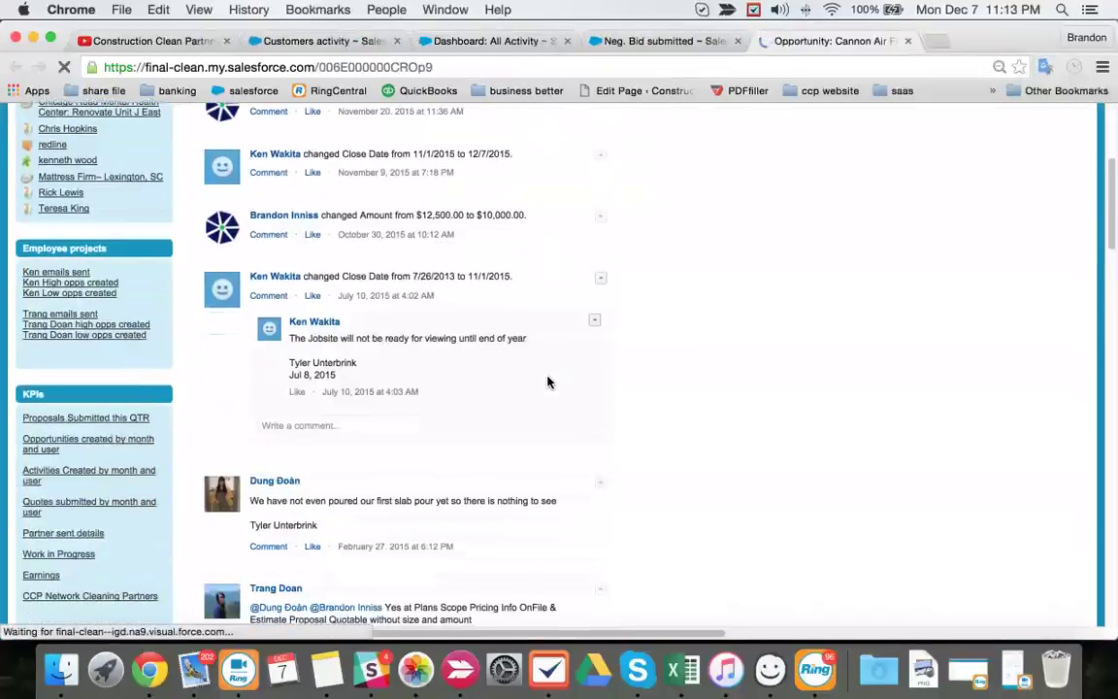
scroll(547, 383, "down", 4)
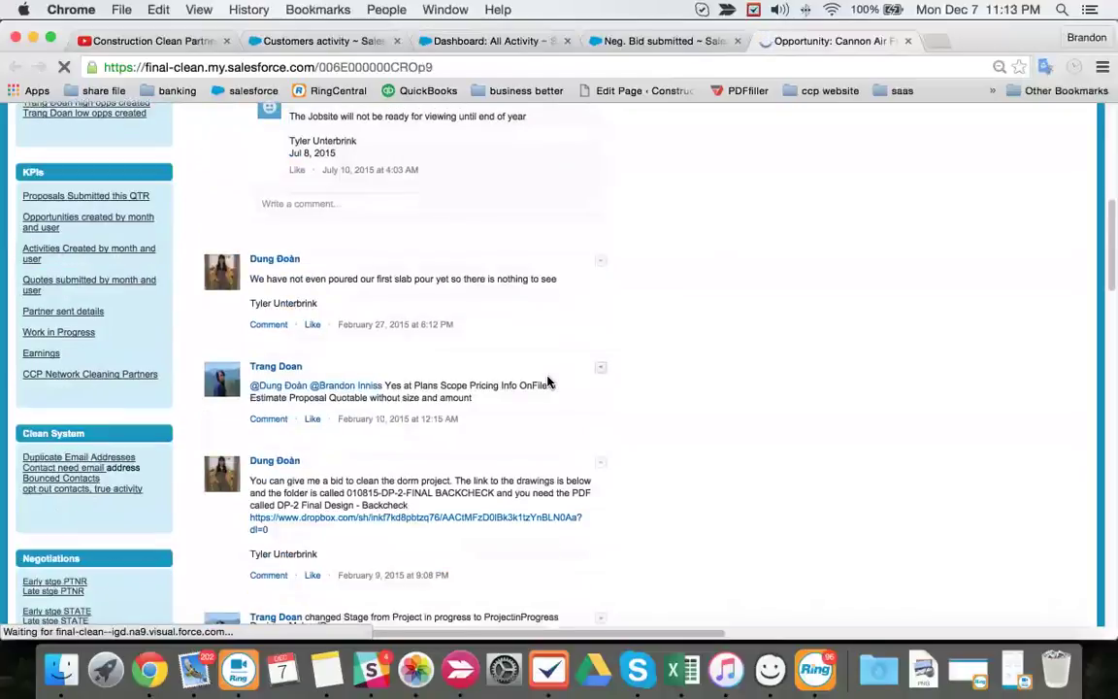
scroll(548, 383, "up", 1)
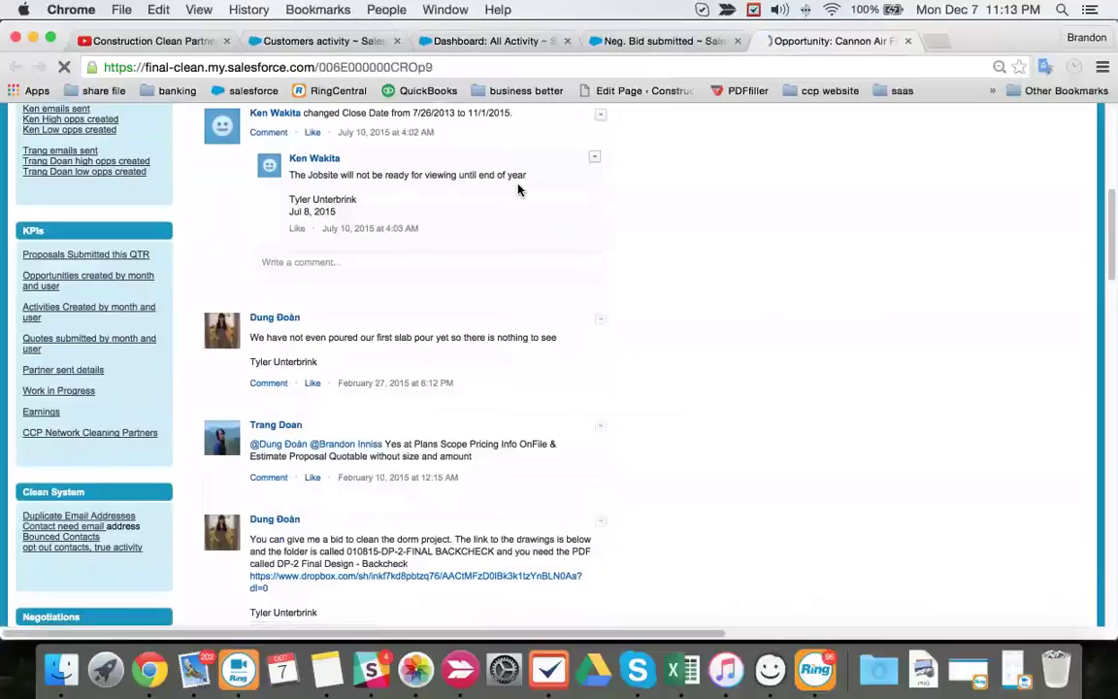
scroll(525, 360, "down", 4)
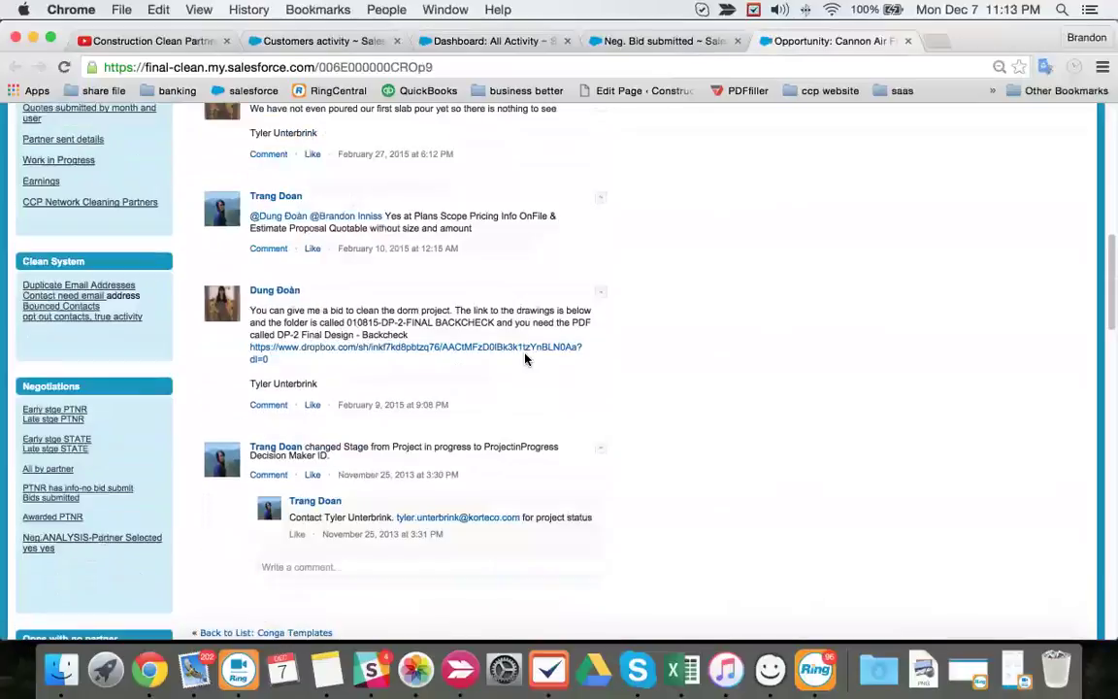
scroll(640, 361, "down", 10)
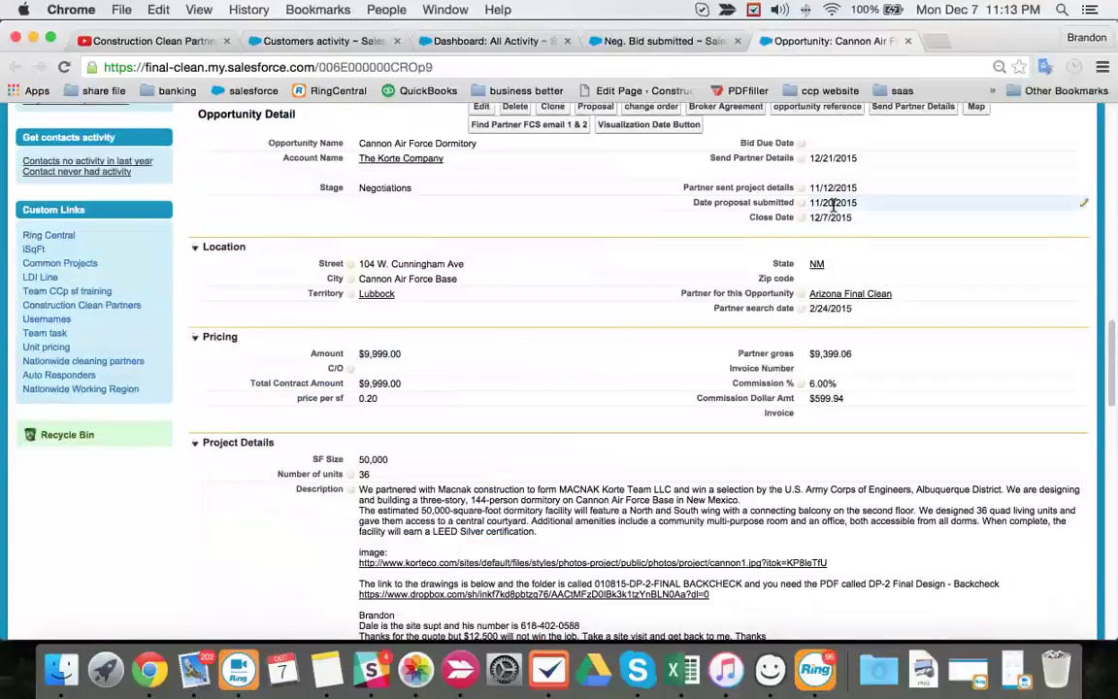
scroll(743, 331, "down", 15)
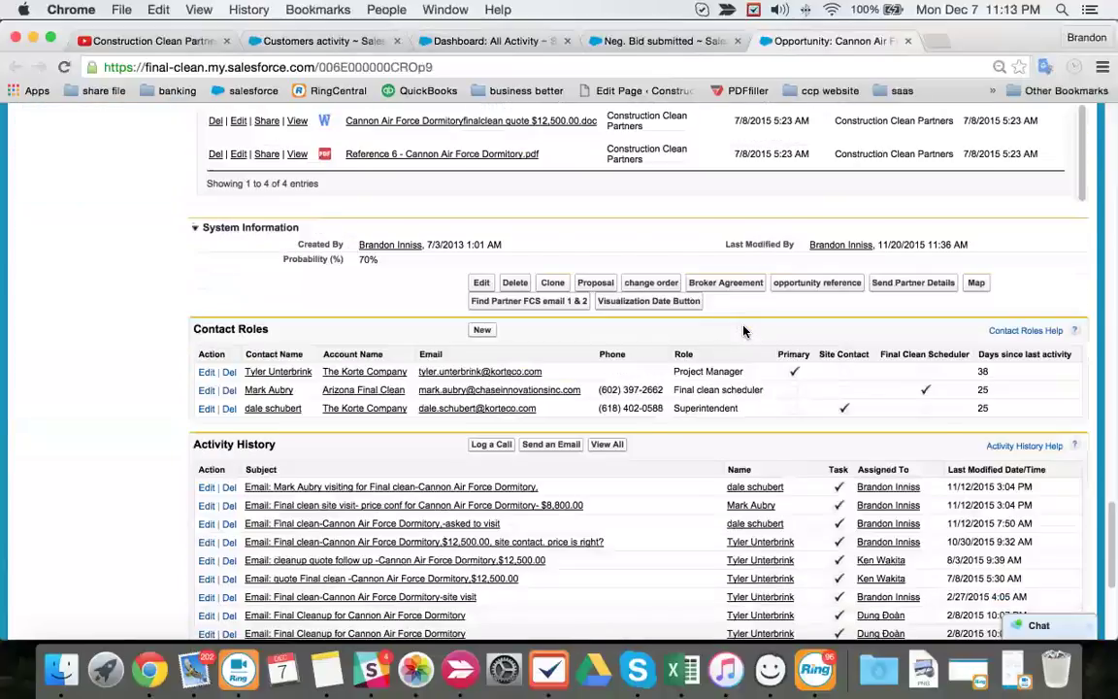
scroll(744, 331, "down", 3)
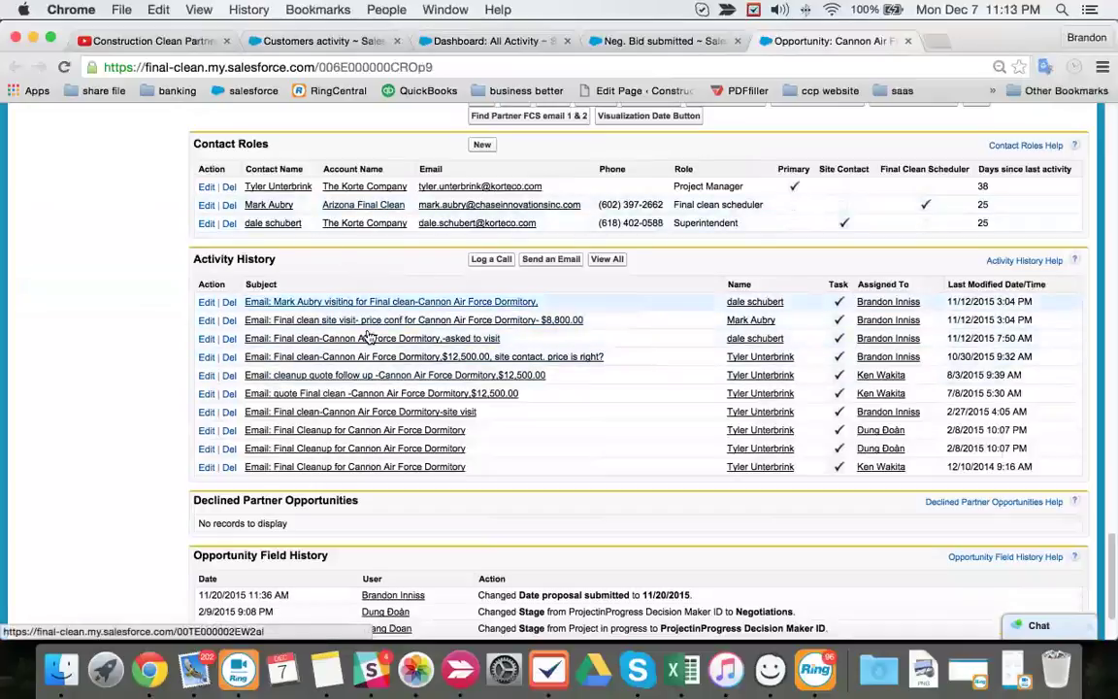
scroll(674, 317, "up", 15)
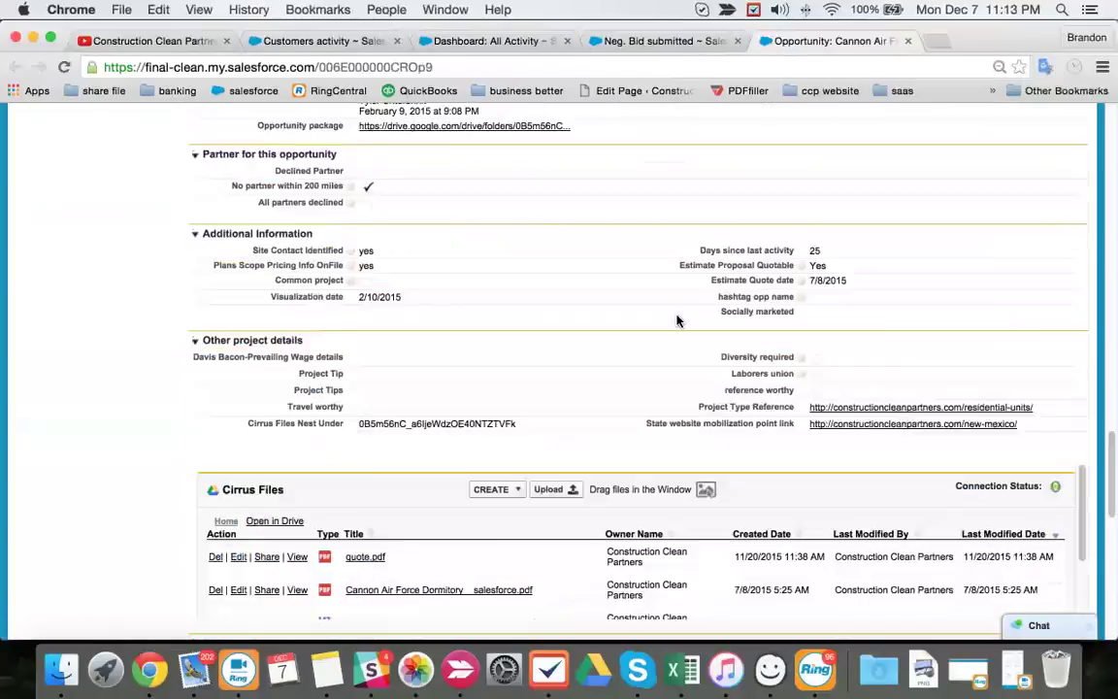
scroll(852, 226, "up", 3)
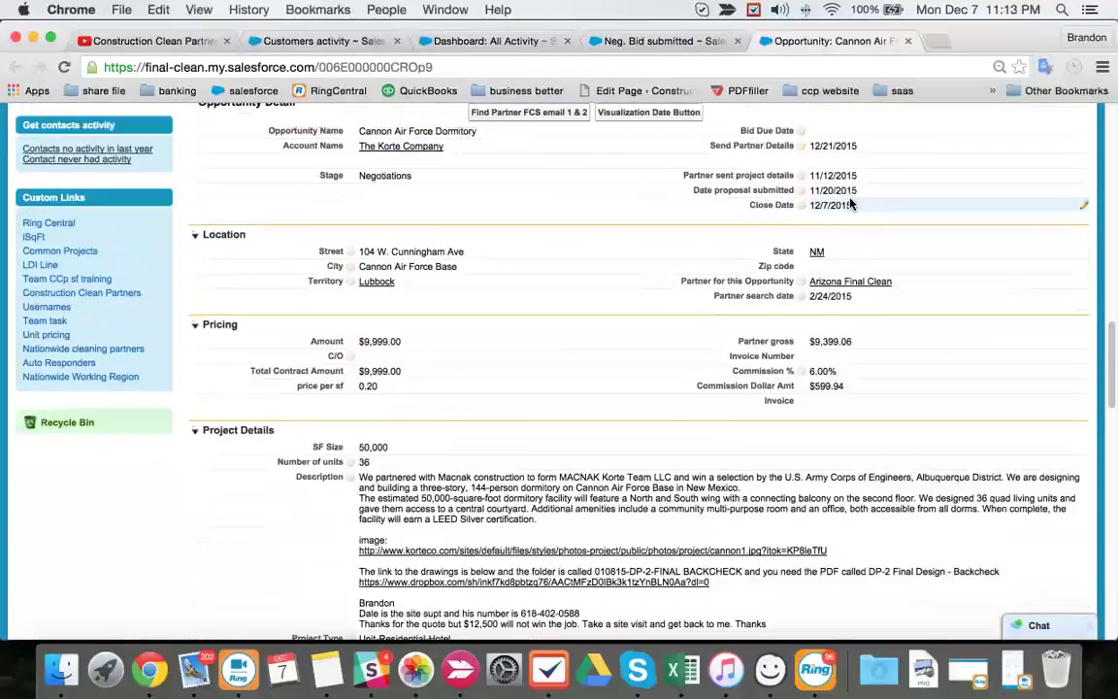
scroll(731, 322, "down", 20)
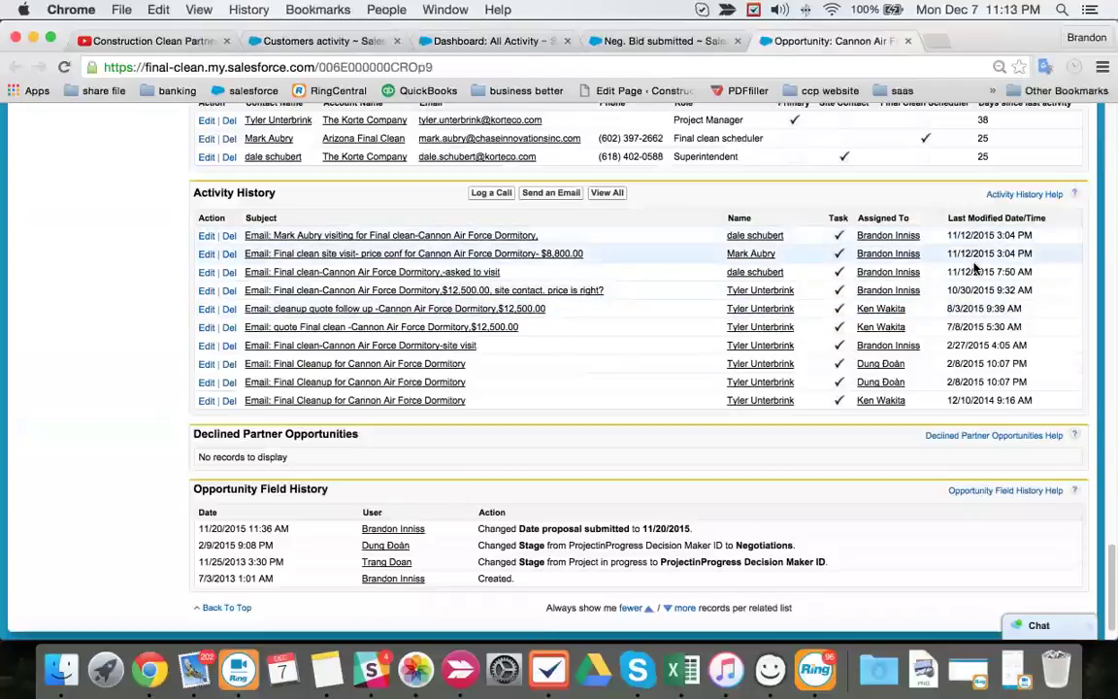
scroll(964, 268, "up", 2)
scroll(964, 268, "up", 1)
- Open the final clean scheduler's record in a new tab and start an email from the opportunity with the project manager's name copied
right_click(280, 232)
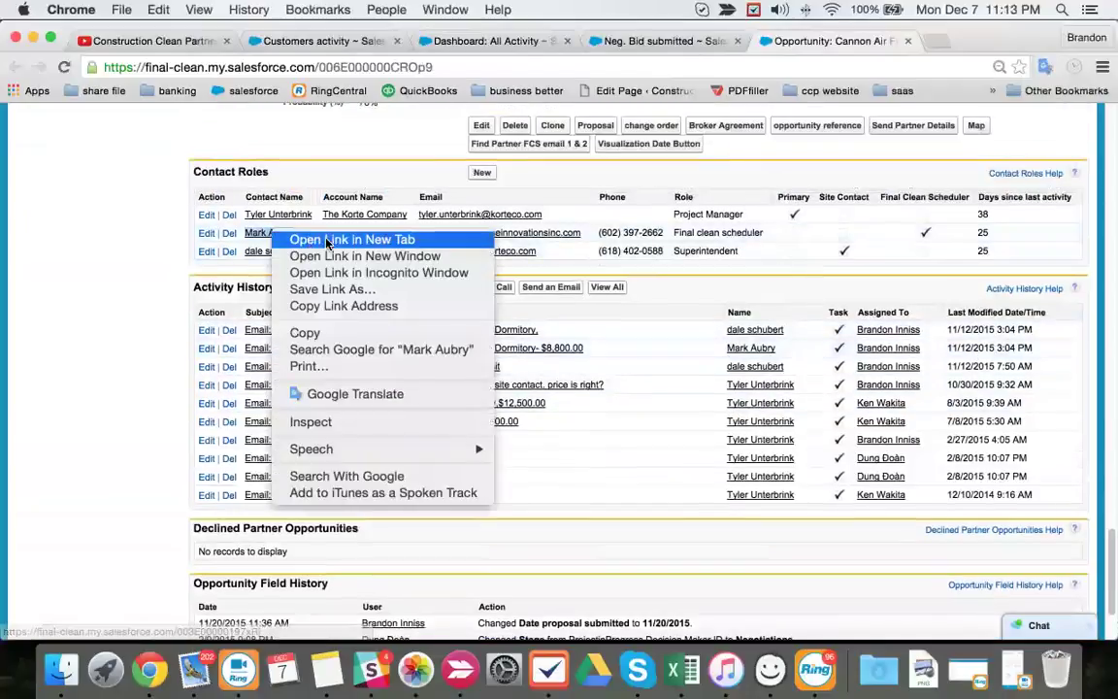
left_click(287, 222)
right_click(281, 216)
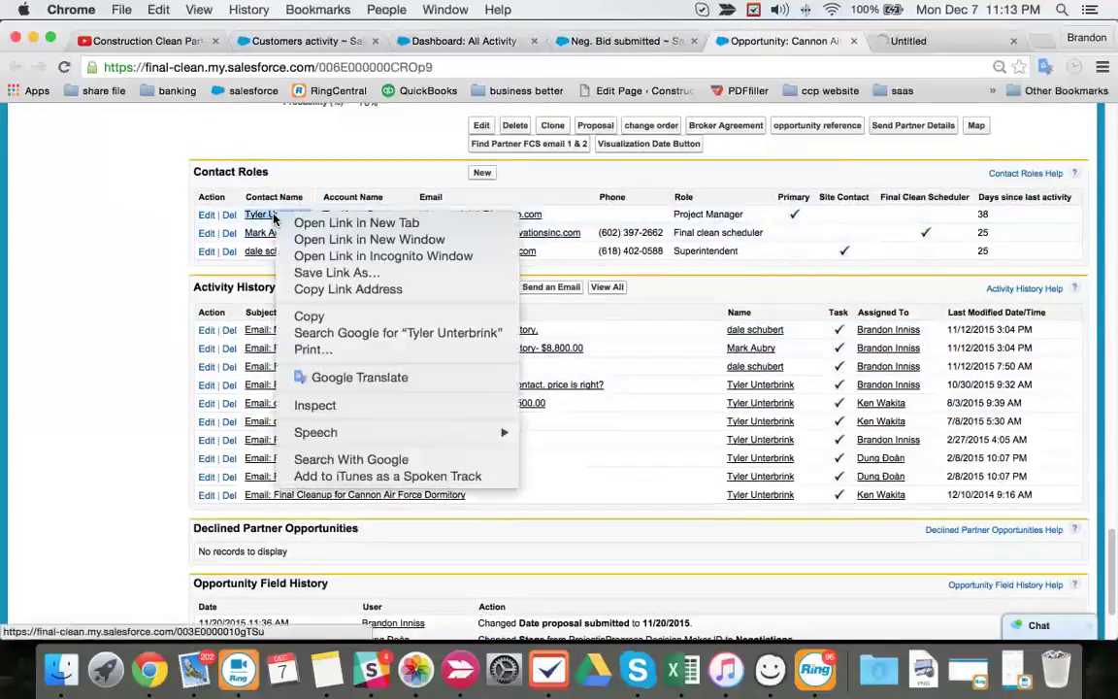
left_click(301, 314)
left_click(546, 287)
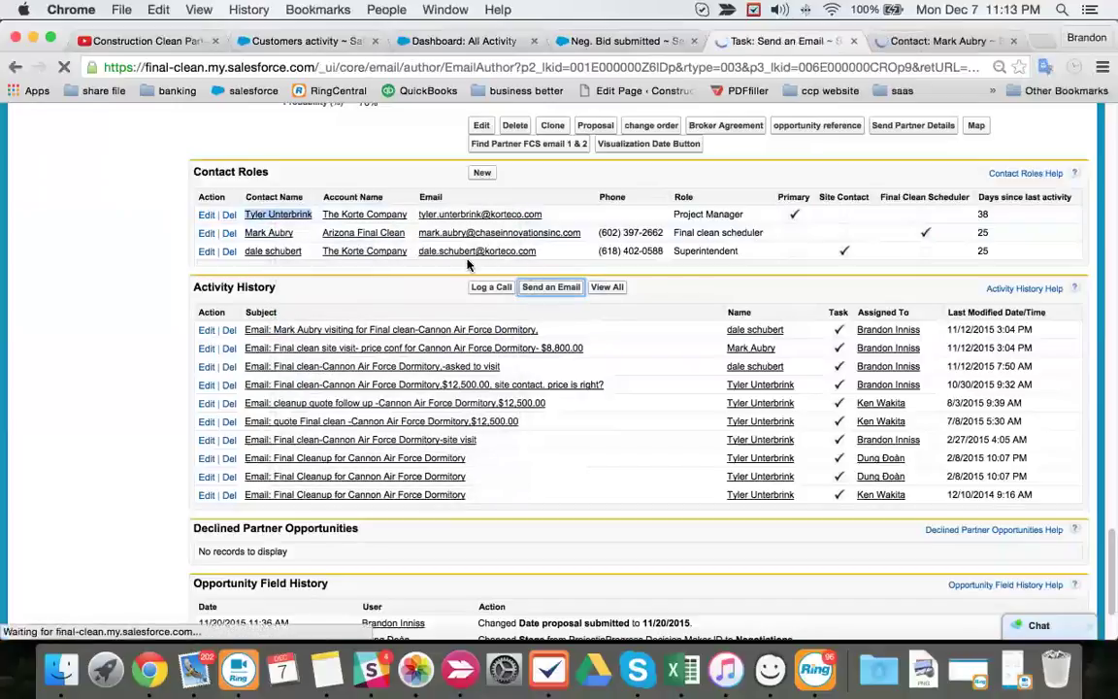